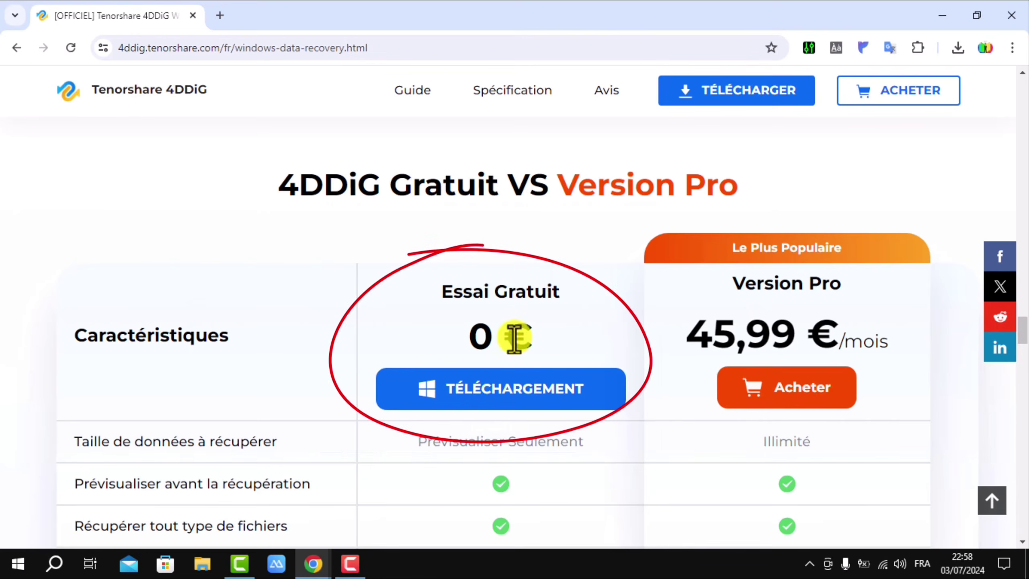
Compare the free and Pro version features, and download the free trial of 4DDiG Windows Data Recovery.
{"action": "scroll", "coordinate": [1021, 340], "scroll_direction": "down", "scroll_amount": 1}
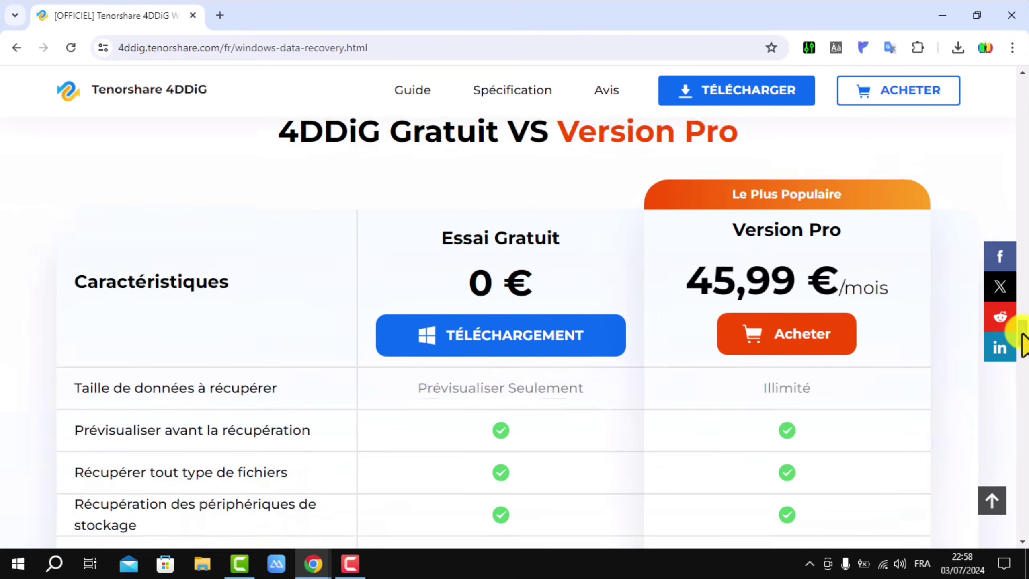
{"action": "scroll", "coordinate": [1022, 341], "scroll_direction": "down", "scroll_amount": 5}
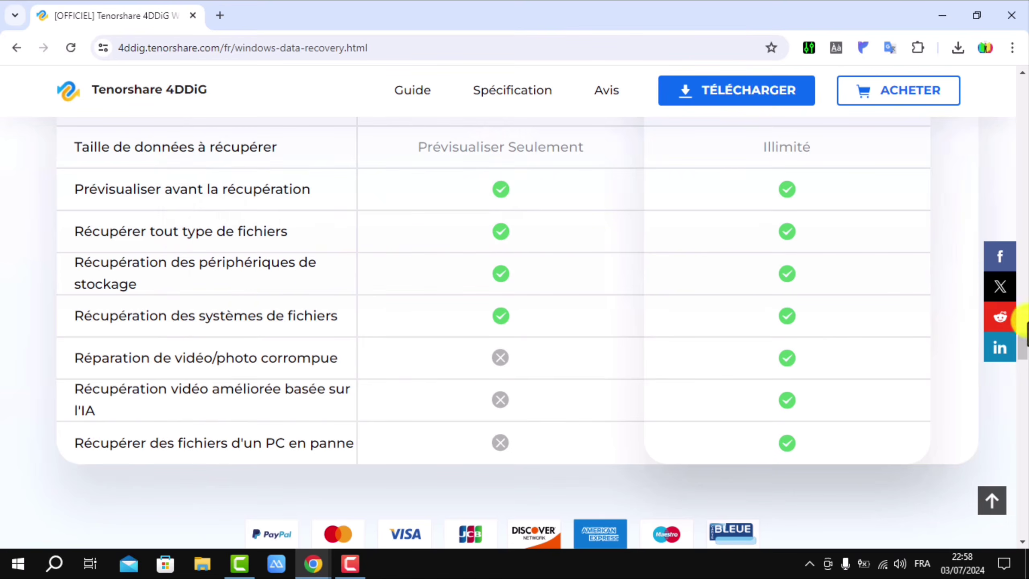
{"action": "scroll", "coordinate": [1019, 340], "scroll_direction": "up", "scroll_amount": 3}
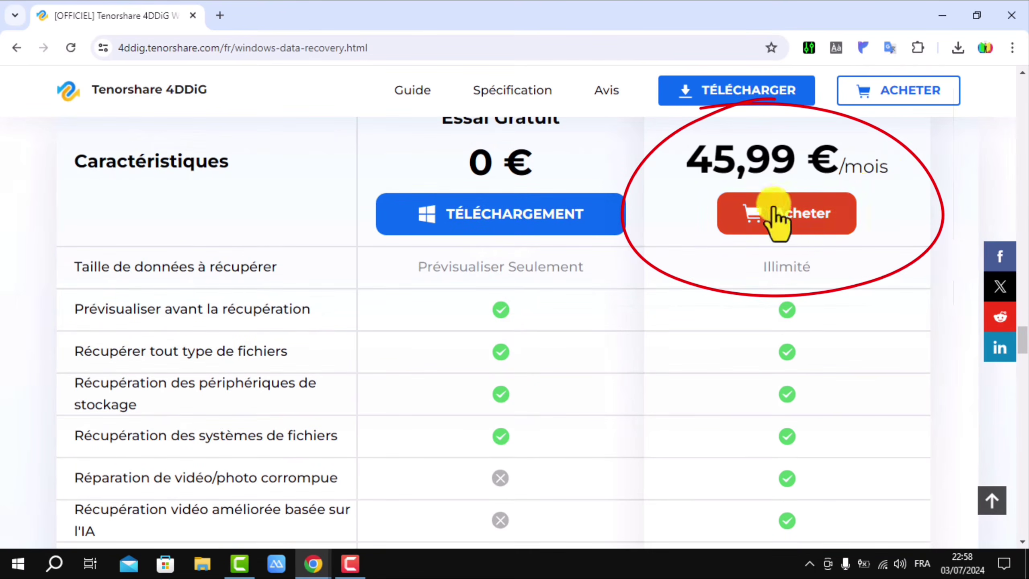
{"action": "scroll", "coordinate": [1025, 342], "scroll_direction": "down", "scroll_amount": 2}
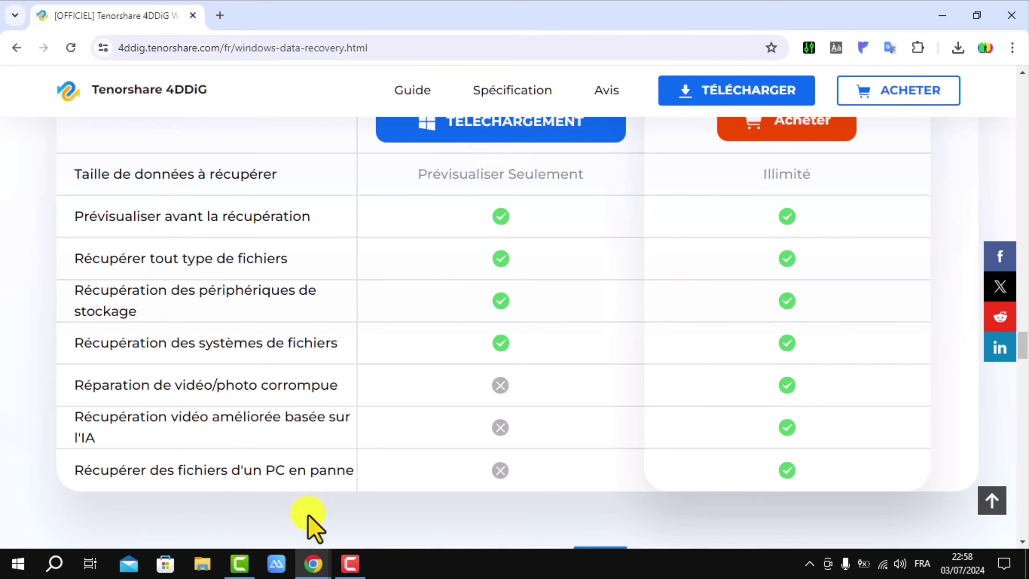
{"action": "scroll", "coordinate": [540, 406], "scroll_direction": "up", "scroll_amount": 5}
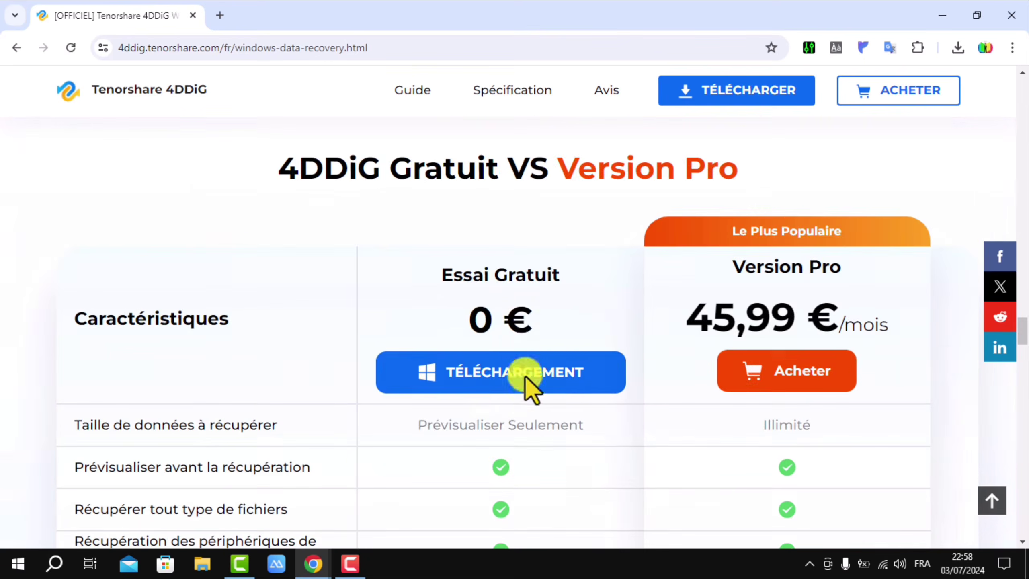
{"action": "left_click", "coordinate": [497, 367]}
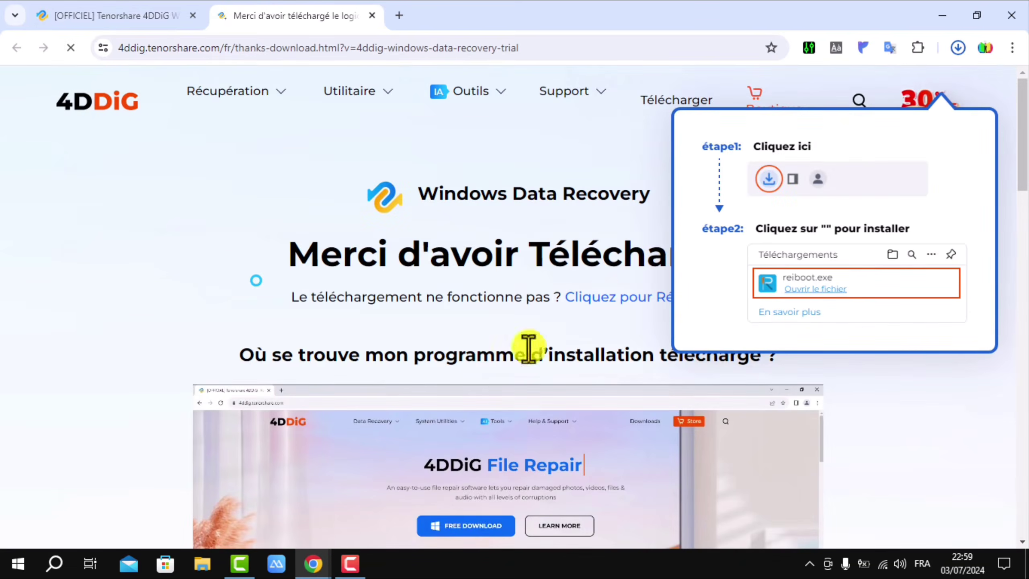
Run the downloaded 4DDiG installer, install Tenorshare 4DDiG and launch the program.
{"action": "left_click", "coordinate": [958, 47]}
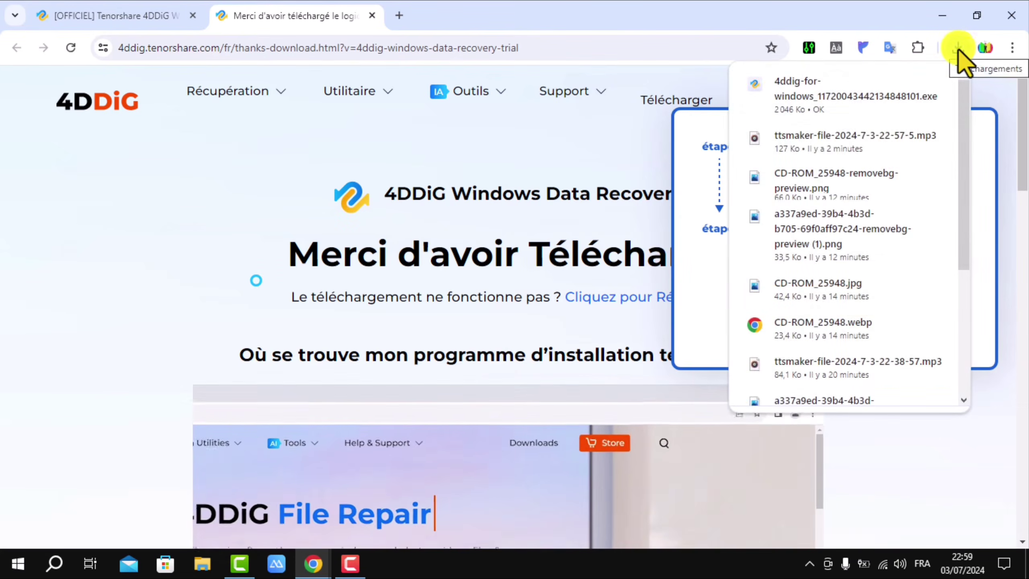
{"action": "left_click", "coordinate": [810, 97]}
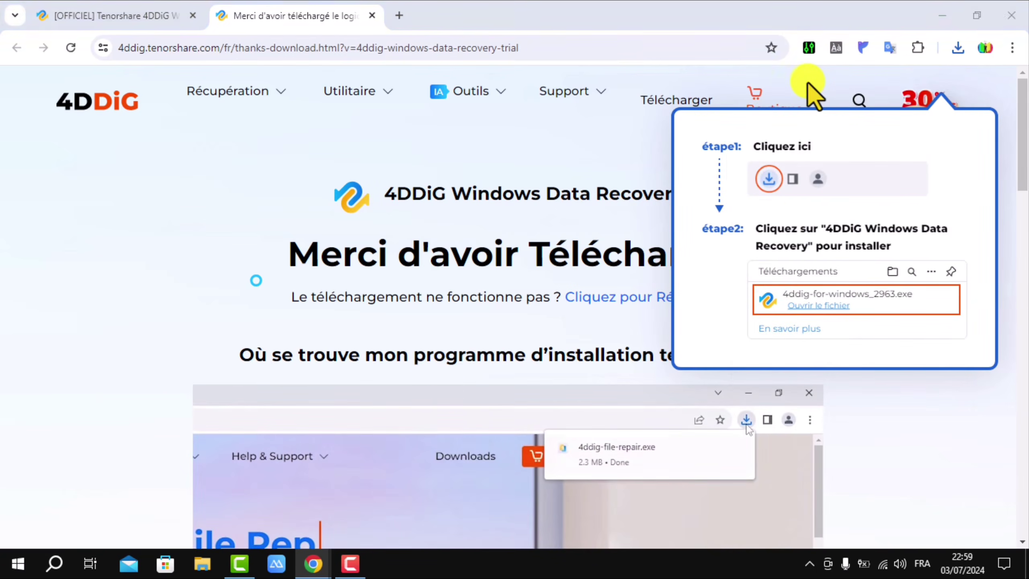
{"action": "left_click", "coordinate": [944, 16]}
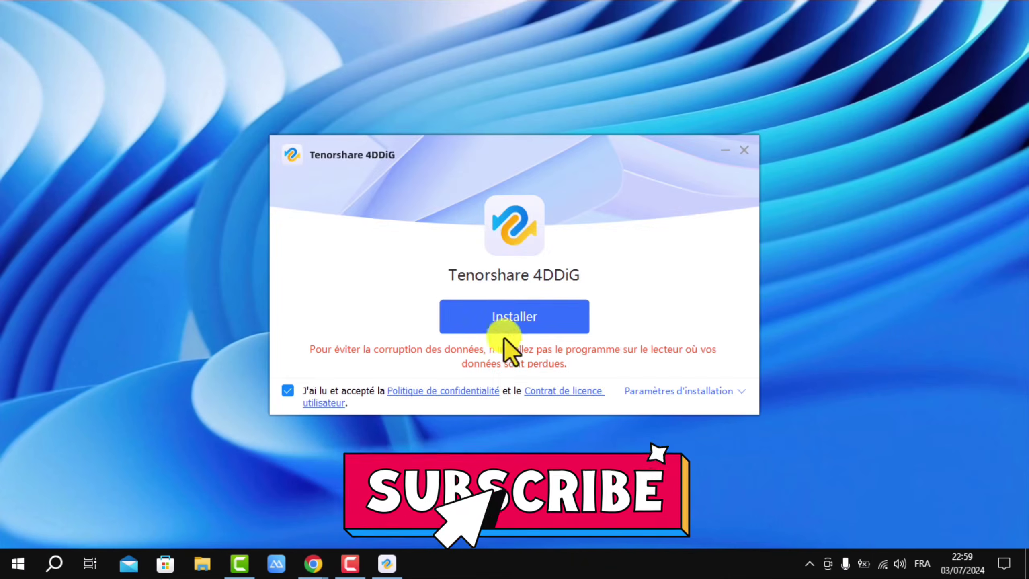
{"action": "left_click", "coordinate": [512, 319]}
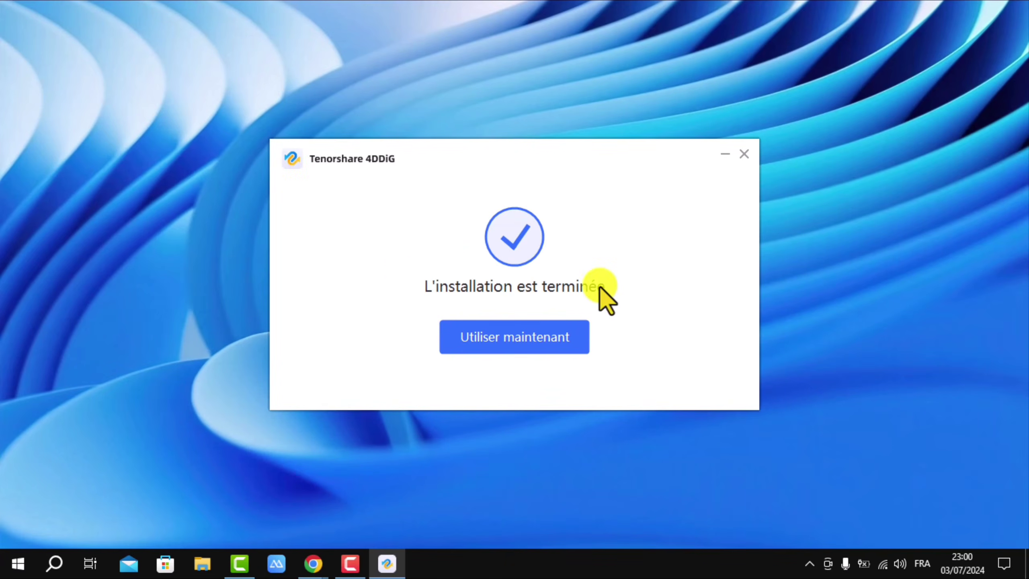
{"action": "left_click", "coordinate": [520, 336]}
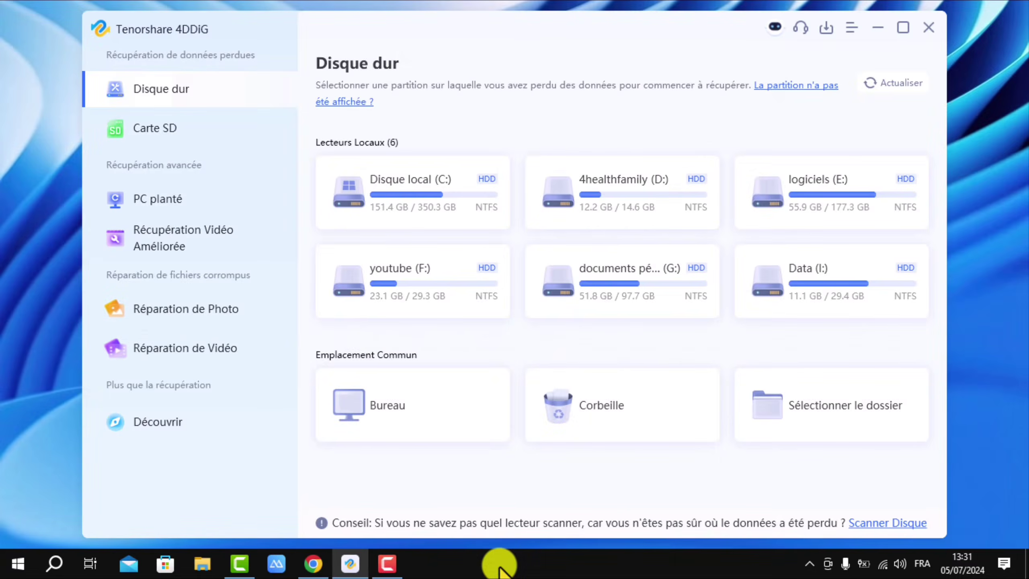
View the account's licence details in 4DDiG and close them.
{"action": "left_click", "coordinate": [852, 30]}
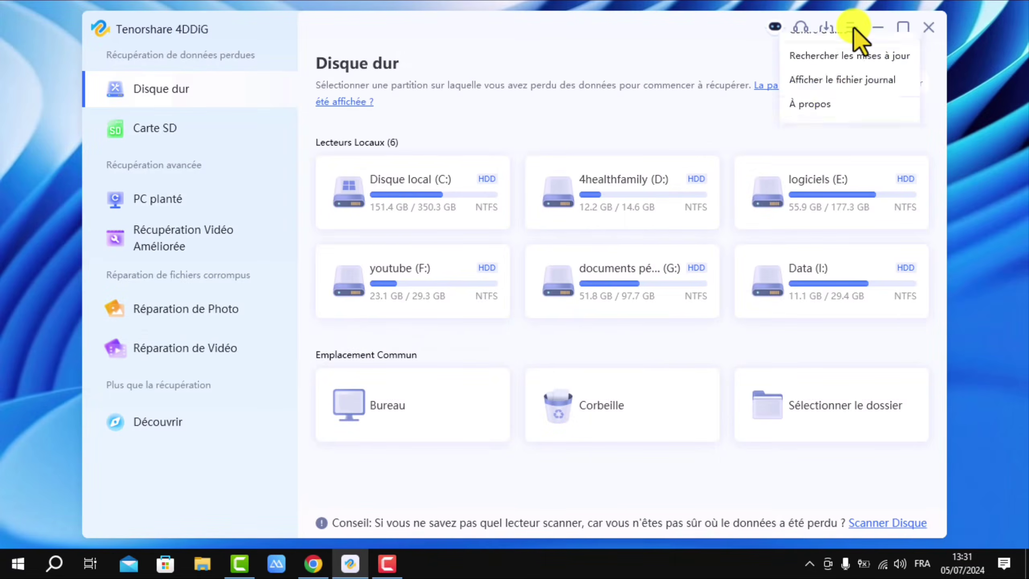
{"action": "mouse_move", "coordinate": [870, 62]}
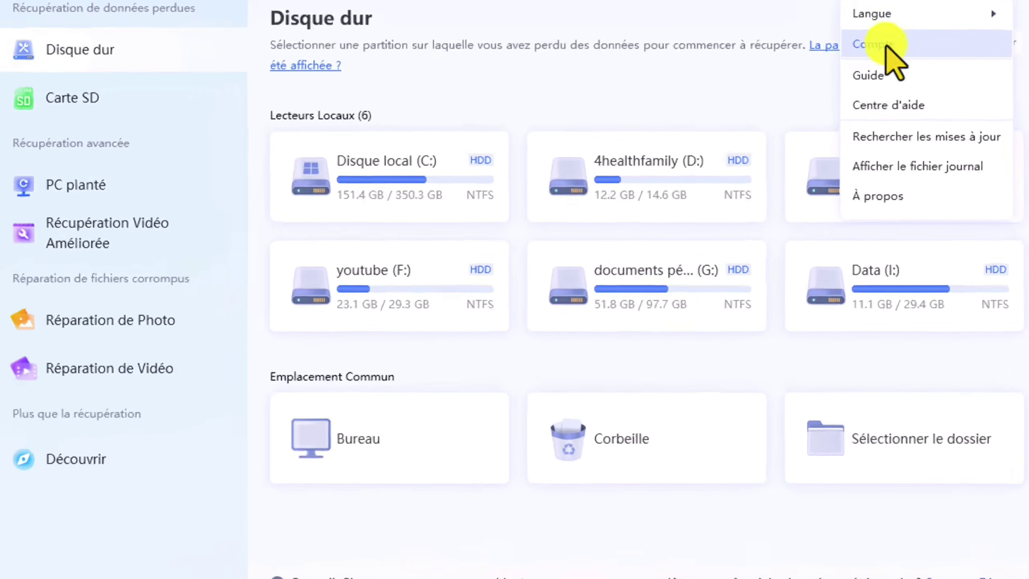
{"action": "left_click", "coordinate": [886, 45]}
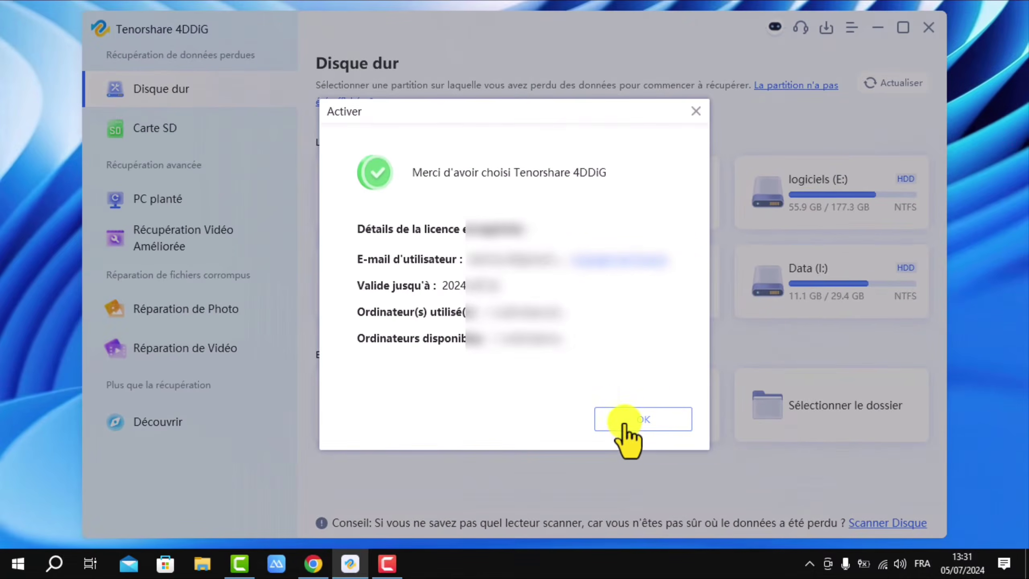
{"action": "left_click", "coordinate": [624, 421]}
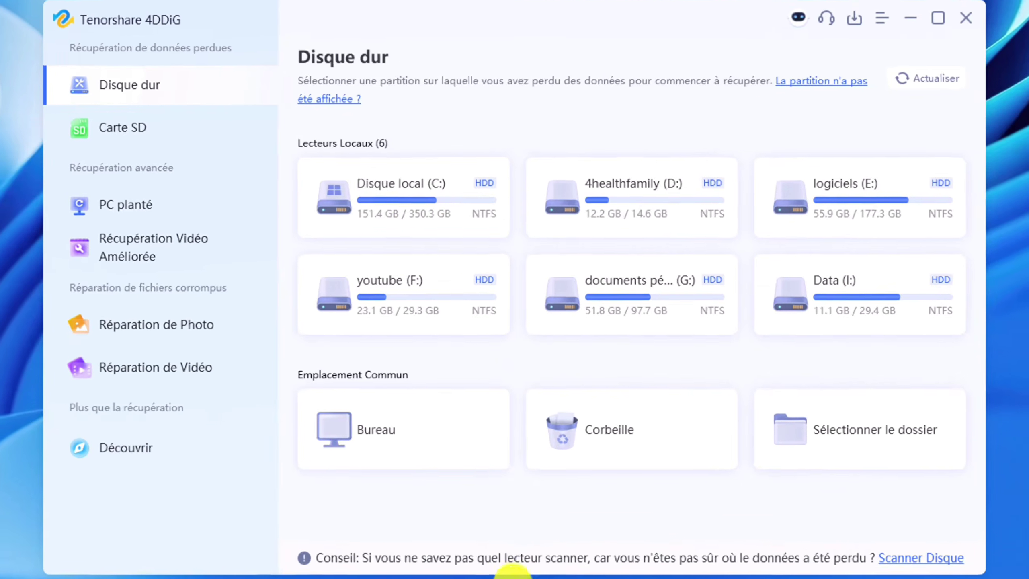
Scan the logiciels (E:) drive for video files only, excluding photos, audio, documents and other types.
{"action": "mouse_move", "coordinate": [386, 183]}
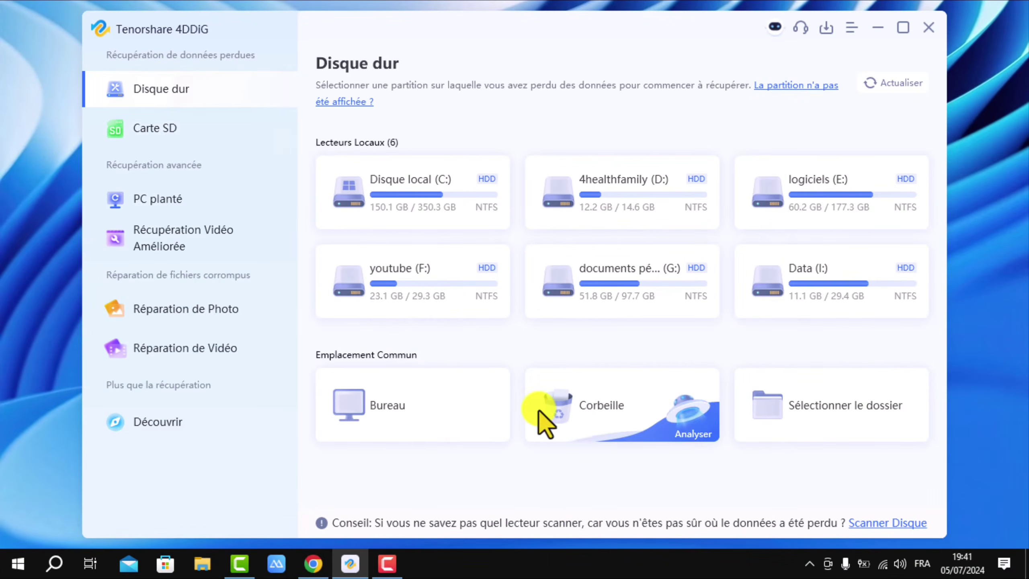
{"action": "left_click", "coordinate": [806, 294]}
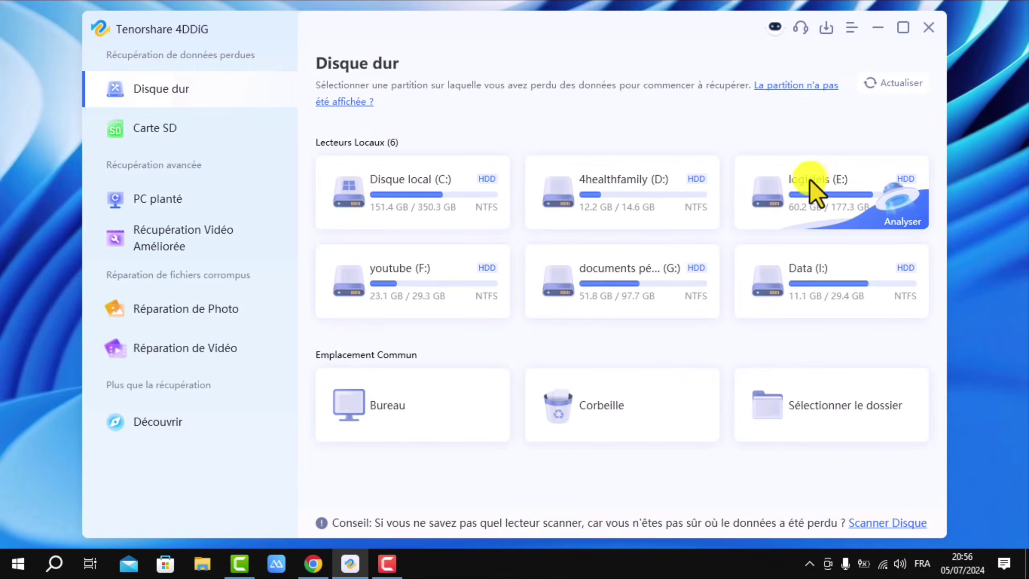
{"action": "left_click", "coordinate": [837, 181]}
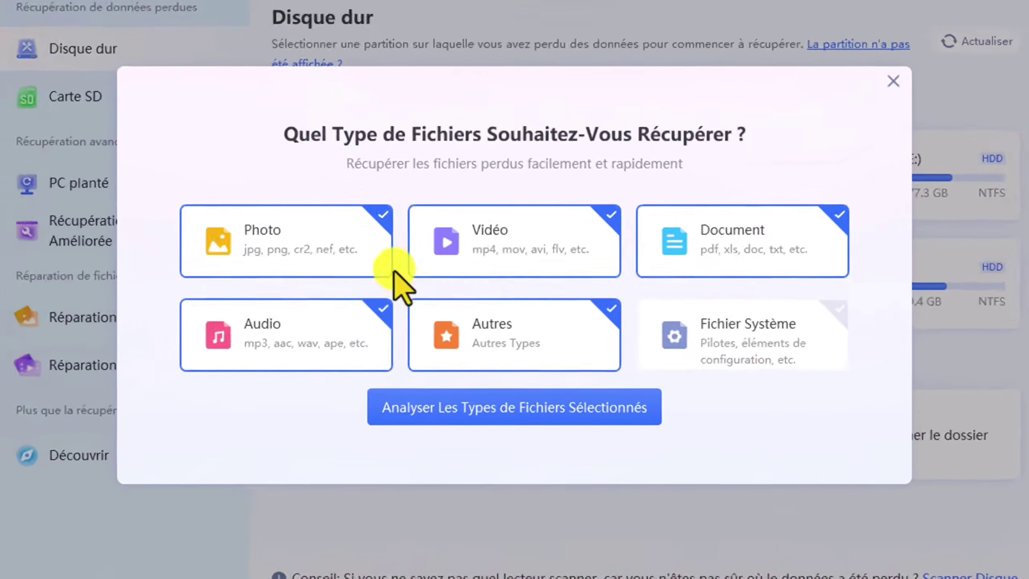
{"action": "left_click", "coordinate": [407, 239]}
{"action": "left_click", "coordinate": [358, 317]}
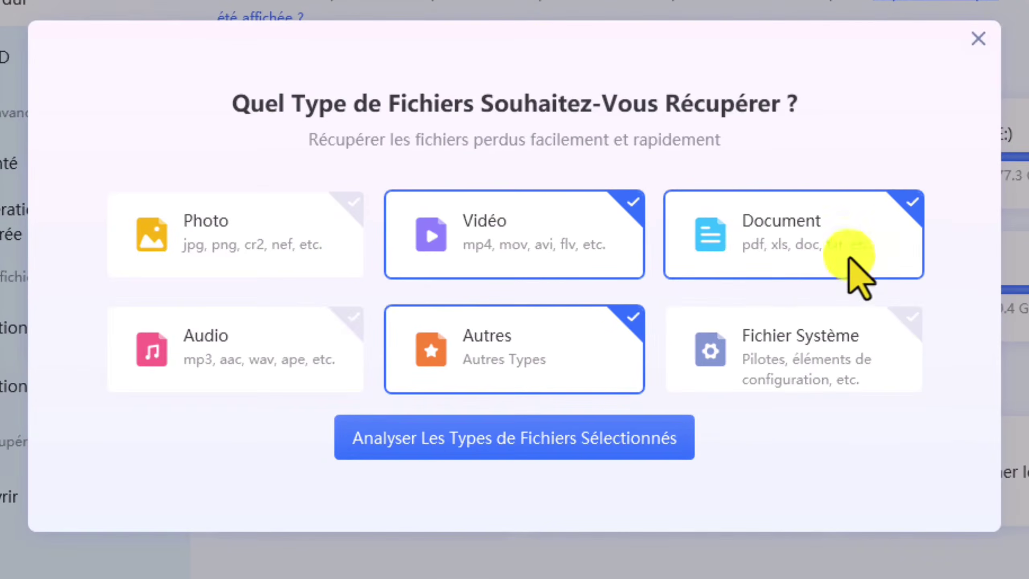
{"action": "left_click", "coordinate": [893, 208]}
{"action": "left_click", "coordinate": [635, 332]}
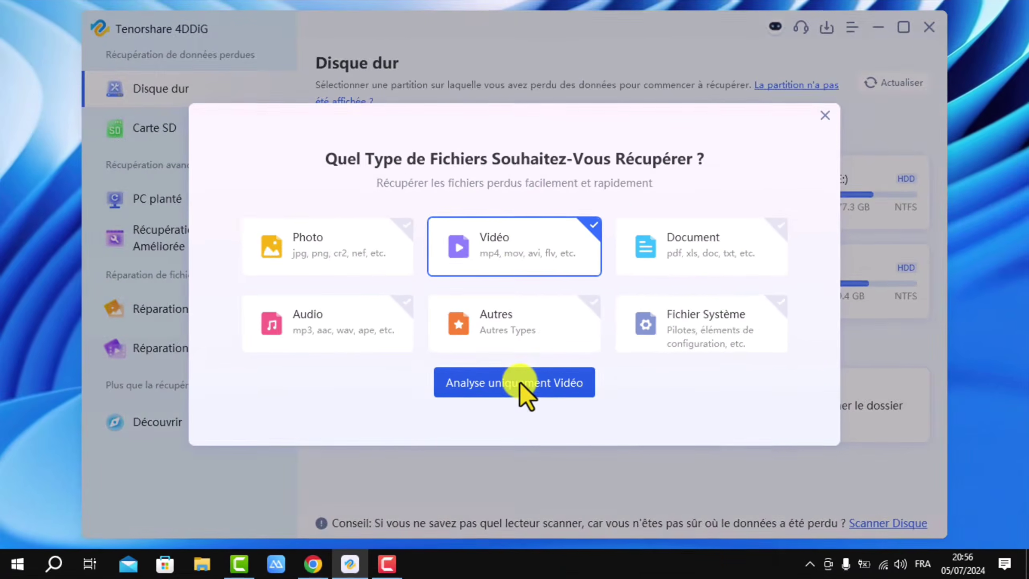
{"action": "left_click", "coordinate": [520, 384]}
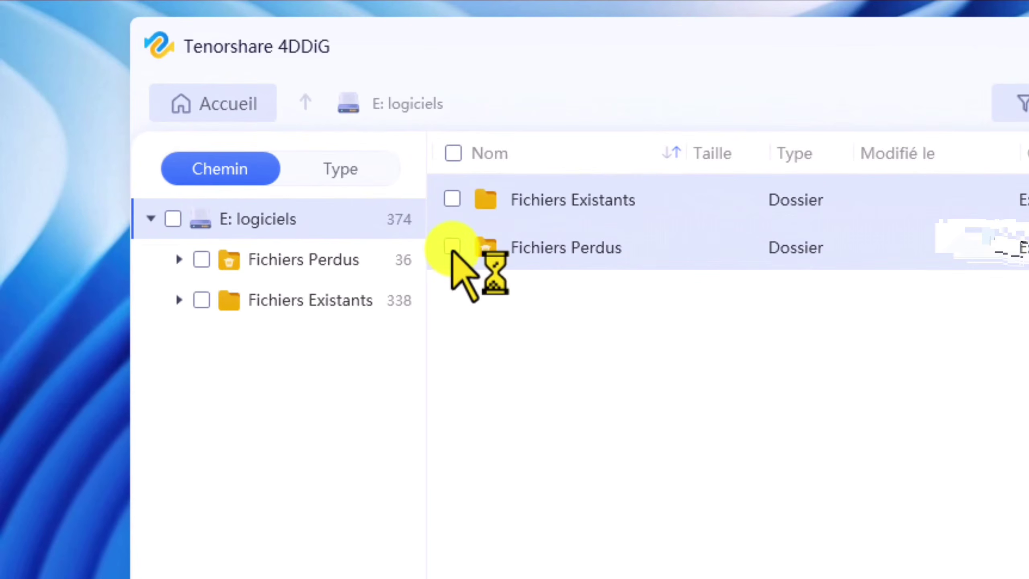
Mark the Fichiers Perdus folder in the scan results and open its Chemin d'Accès Perdu subfolder.
{"action": "left_click", "coordinate": [452, 247]}
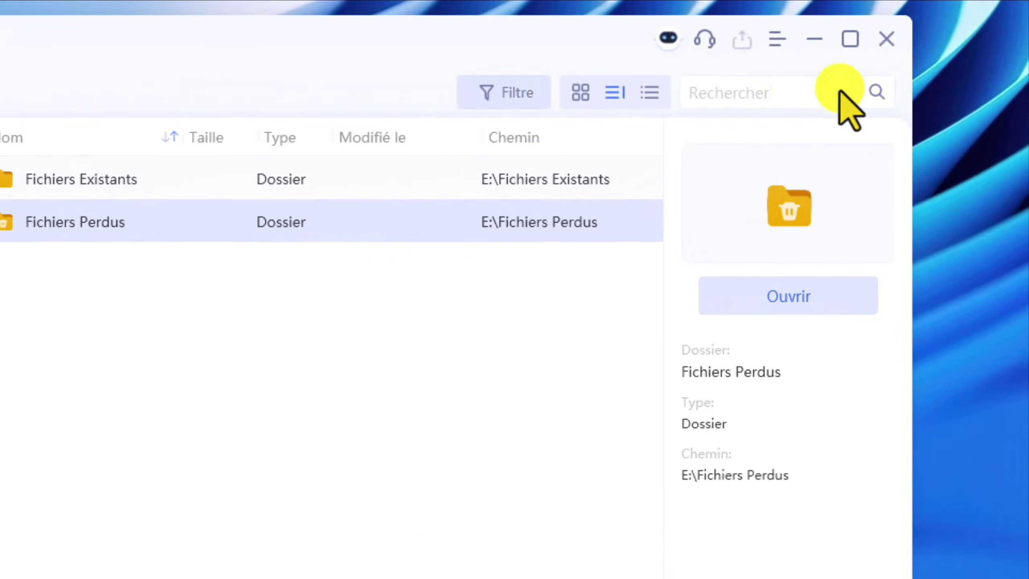
{"action": "left_click", "coordinate": [741, 93]}
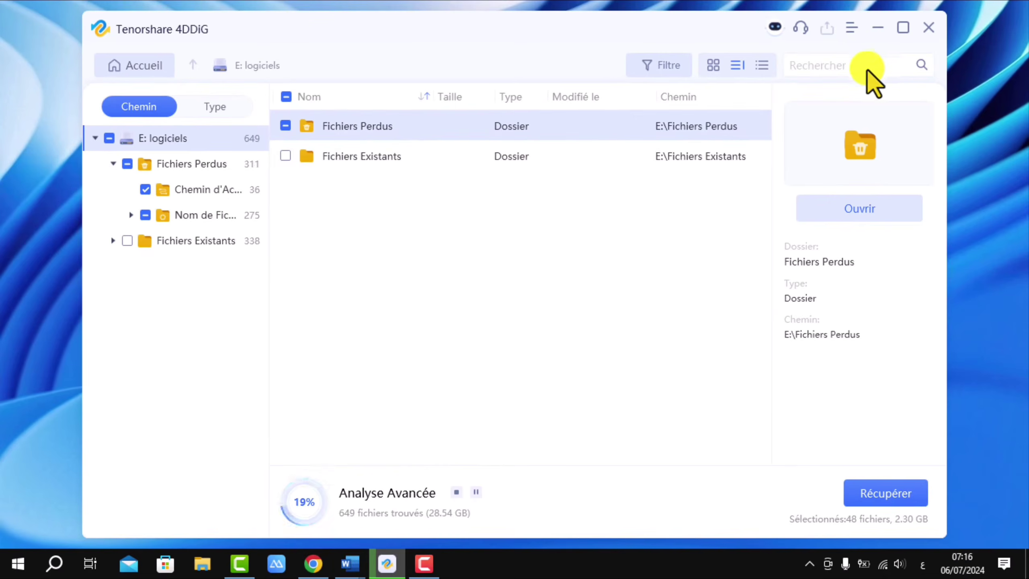
{"action": "double_click", "coordinate": [364, 126]}
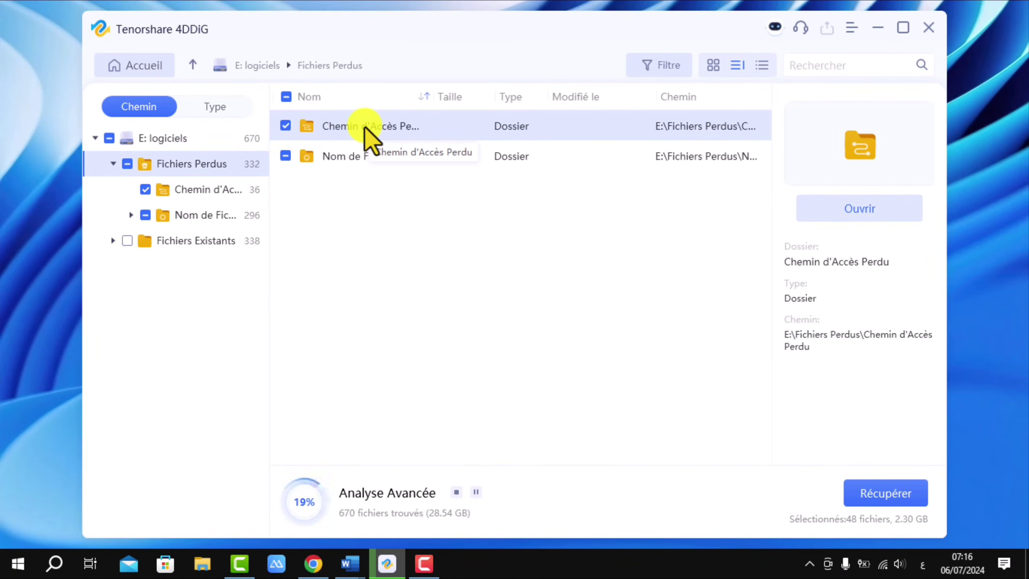
{"action": "double_click", "coordinate": [364, 126]}
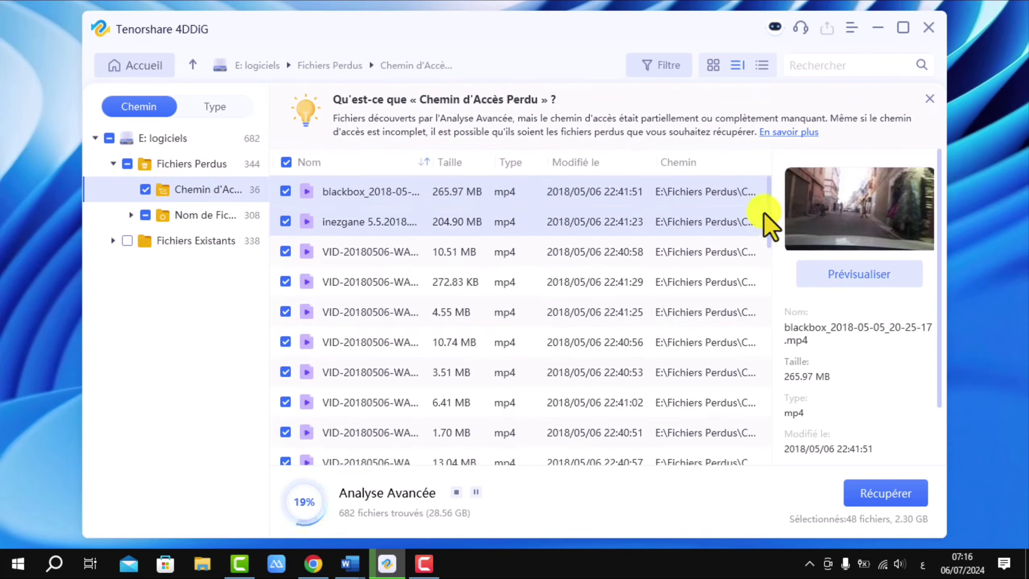
Preview the lost video inezgane 5.5.2018.mp4 and pause its playback.
{"action": "left_click_drag", "start_coordinate": [768, 222], "coordinate": [760, 185]}
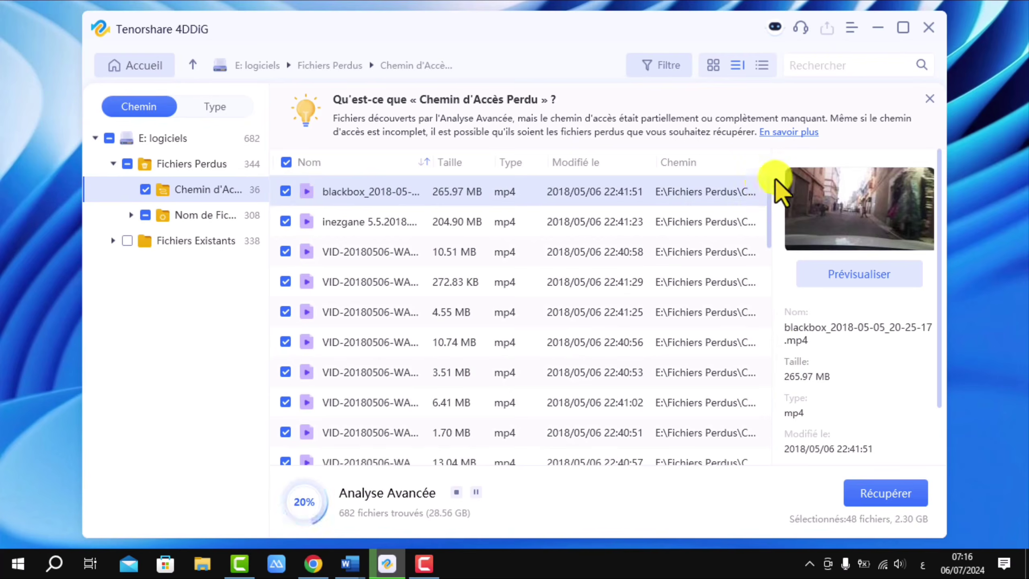
{"action": "double_click", "coordinate": [377, 223]}
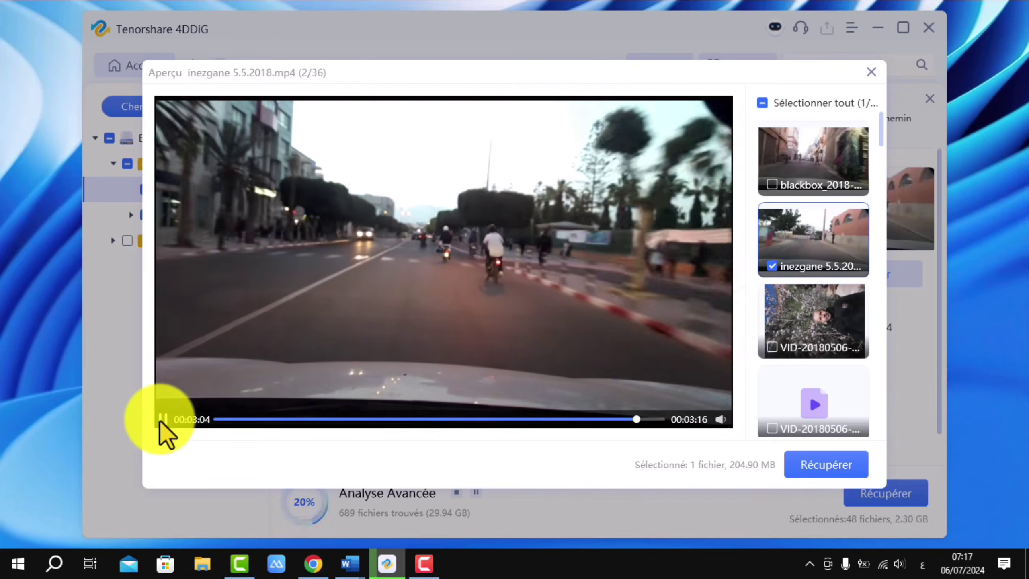
{"action": "left_click", "coordinate": [162, 420]}
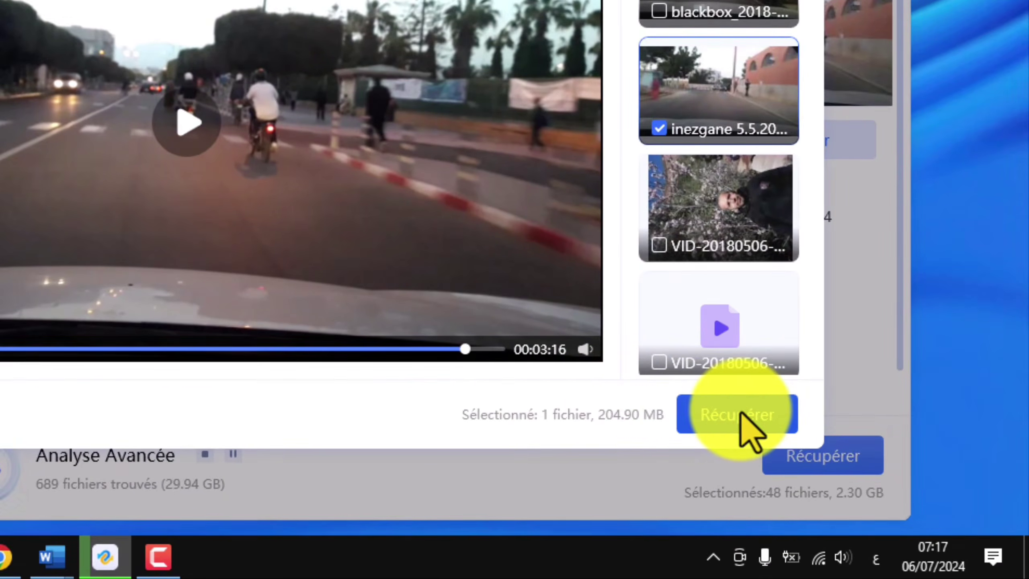
Recover the previewed video, saving it in the Mes fichiers à restaurer folder on the youtube (F:) drive.
{"action": "left_click", "coordinate": [739, 413]}
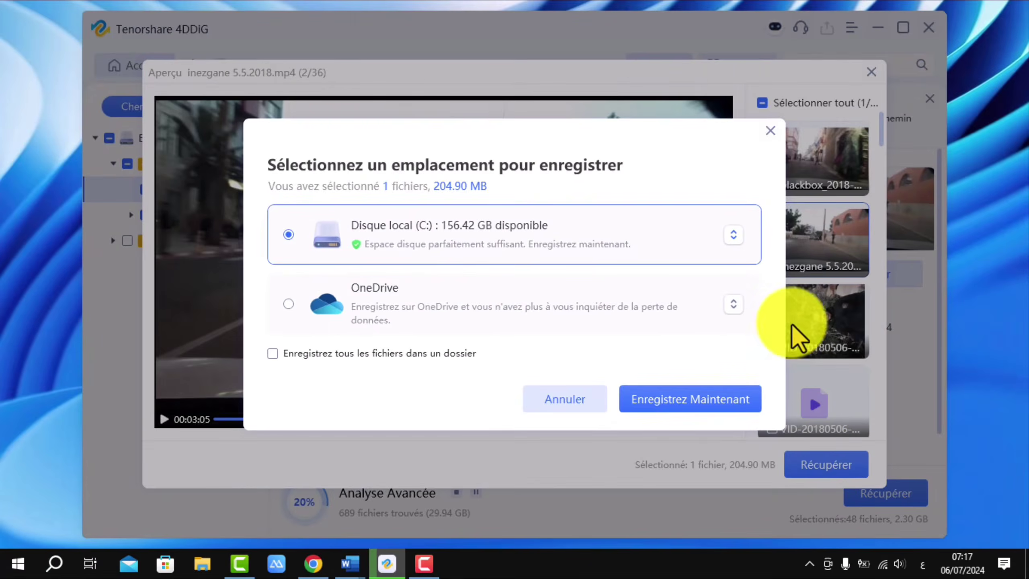
{"action": "left_click", "coordinate": [735, 235]}
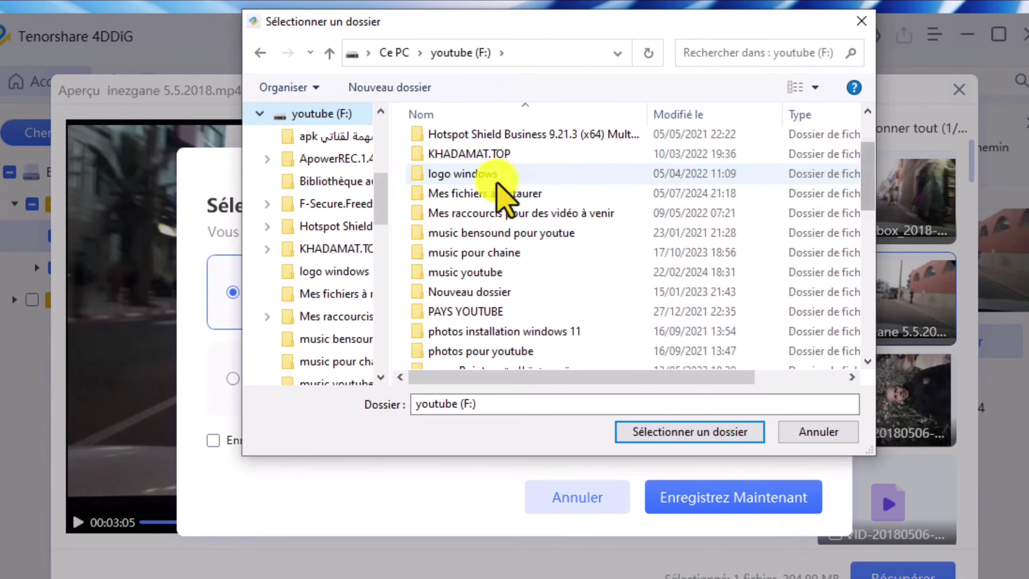
{"action": "left_click", "coordinate": [486, 194]}
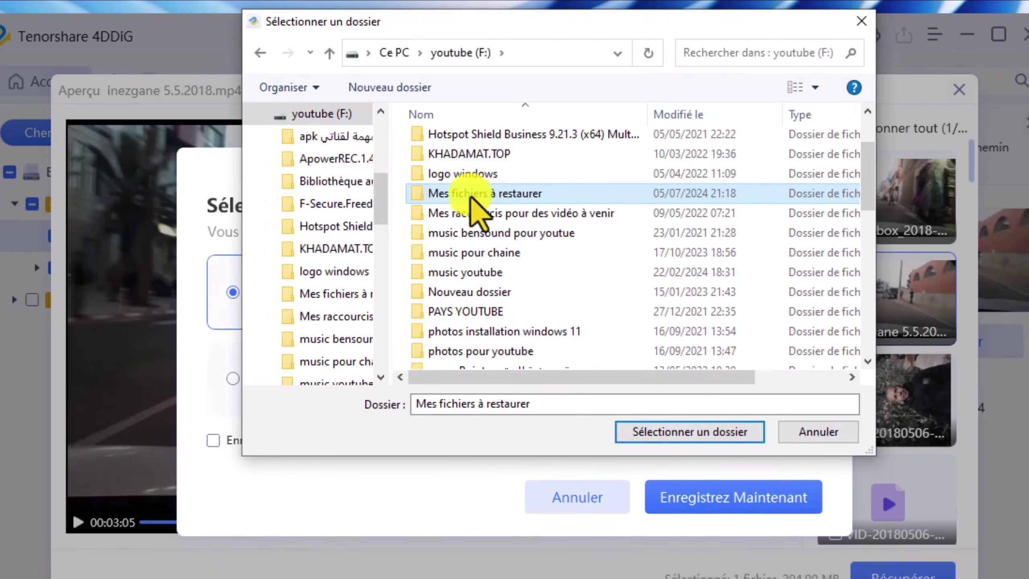
{"action": "left_click", "coordinate": [688, 432]}
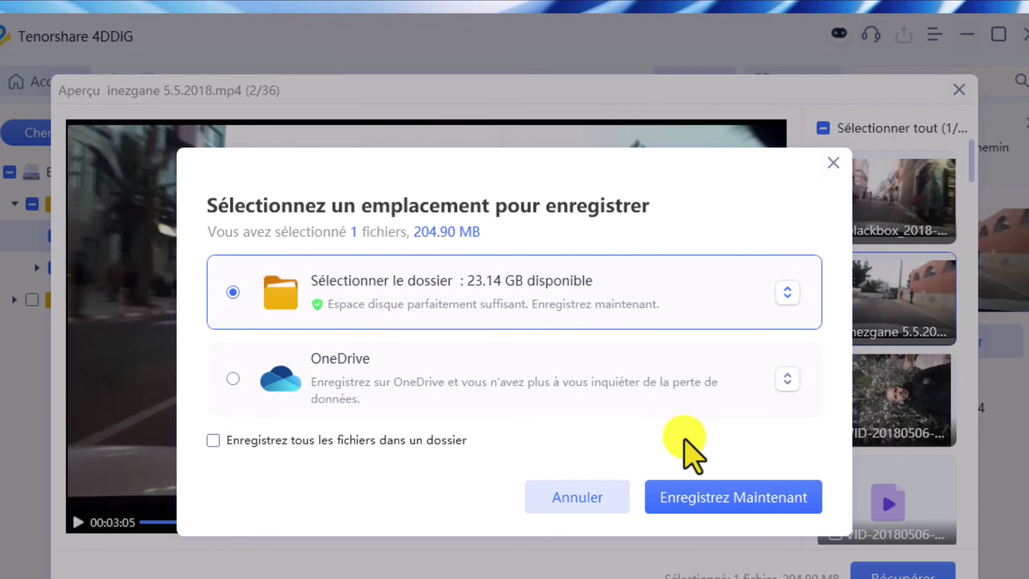
{"action": "left_click", "coordinate": [733, 497]}
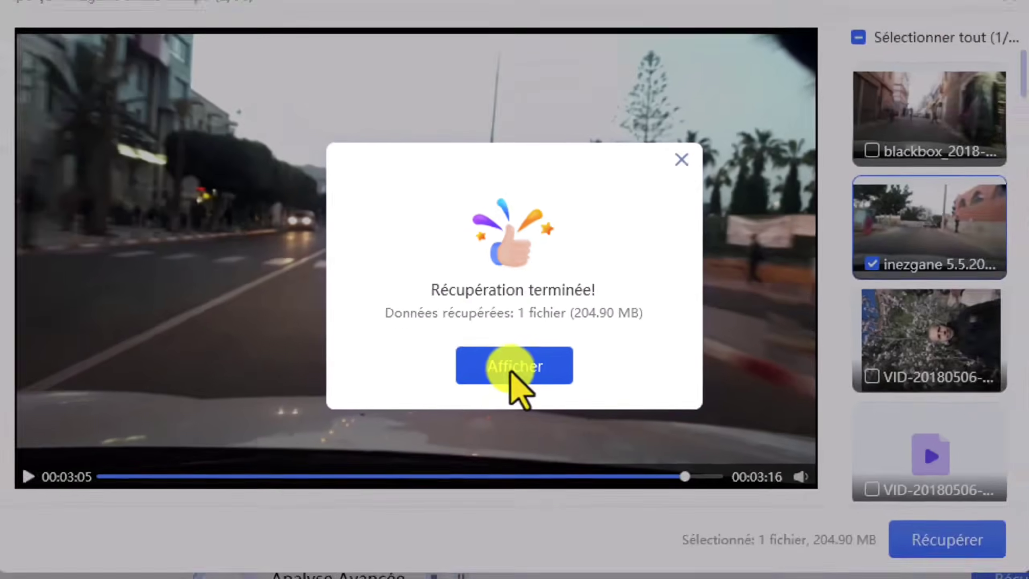
Show the recovered data's location and open E, Fichiers Perdus and Chemin d'Accès Perdu to check the recovered video.
{"action": "left_click", "coordinate": [509, 424]}
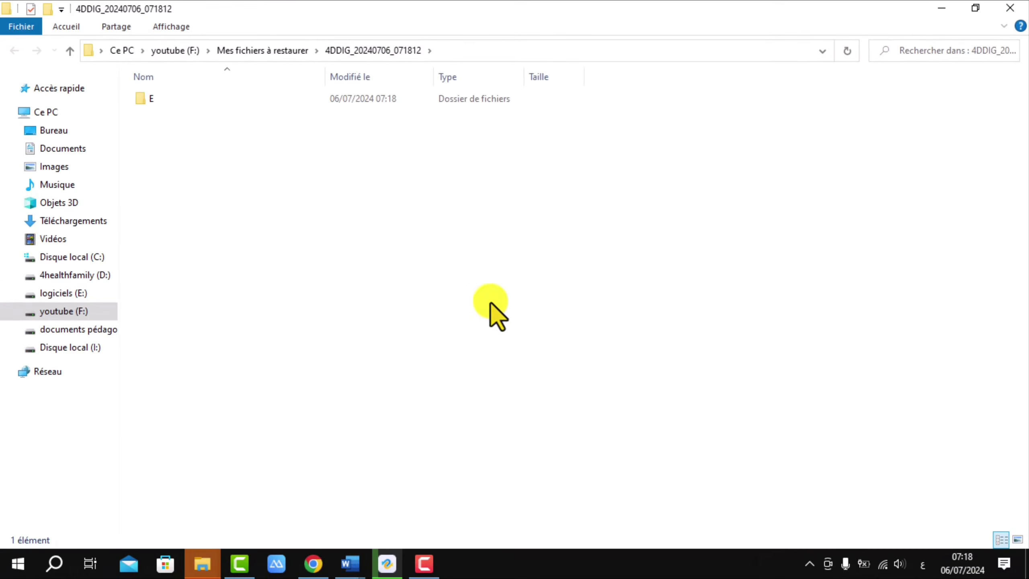
{"action": "left_click", "coordinate": [152, 100]}
{"action": "double_click", "coordinate": [157, 99]}
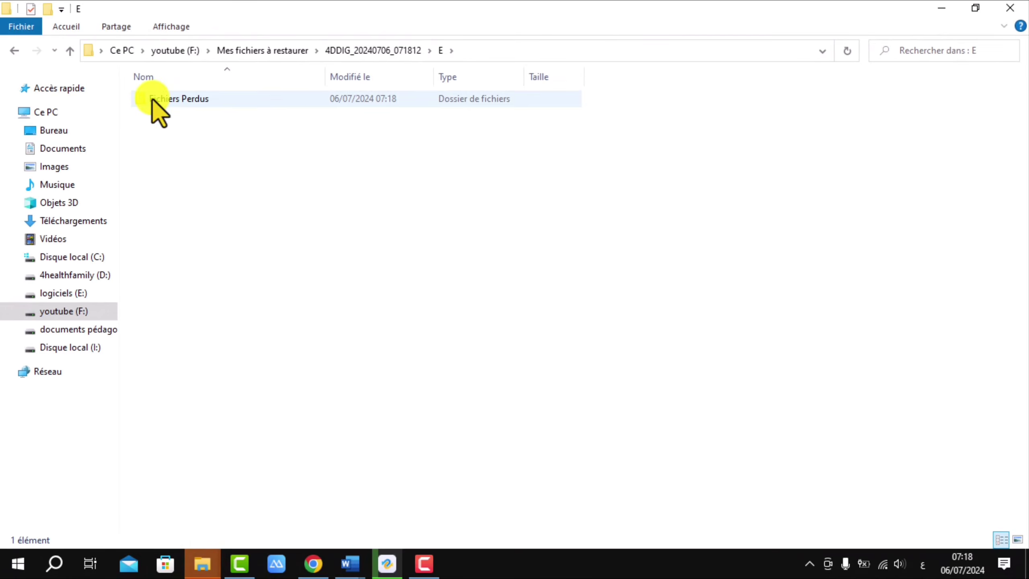
{"action": "left_click", "coordinate": [153, 99]}
{"action": "double_click", "coordinate": [153, 99]}
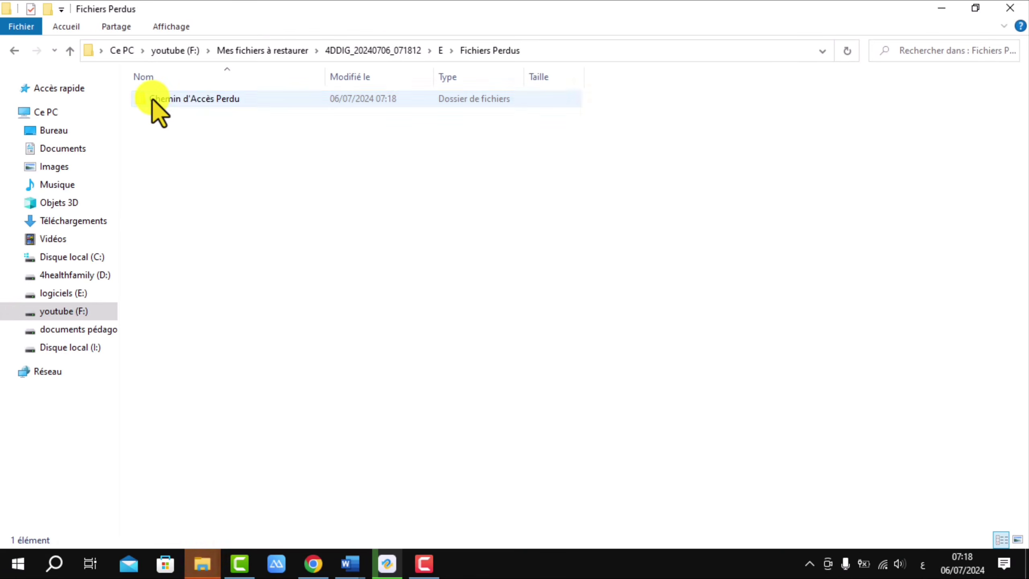
{"action": "left_click", "coordinate": [152, 99]}
{"action": "double_click", "coordinate": [153, 98]}
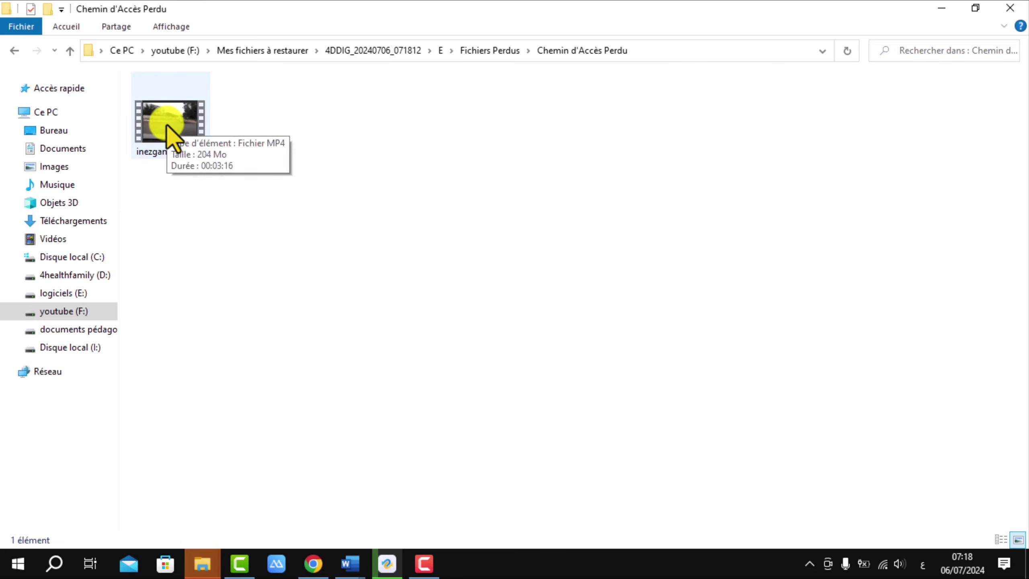
Close the recovered-files folder, the recovery completion message and the video preview.
{"action": "left_click", "coordinate": [1009, 12]}
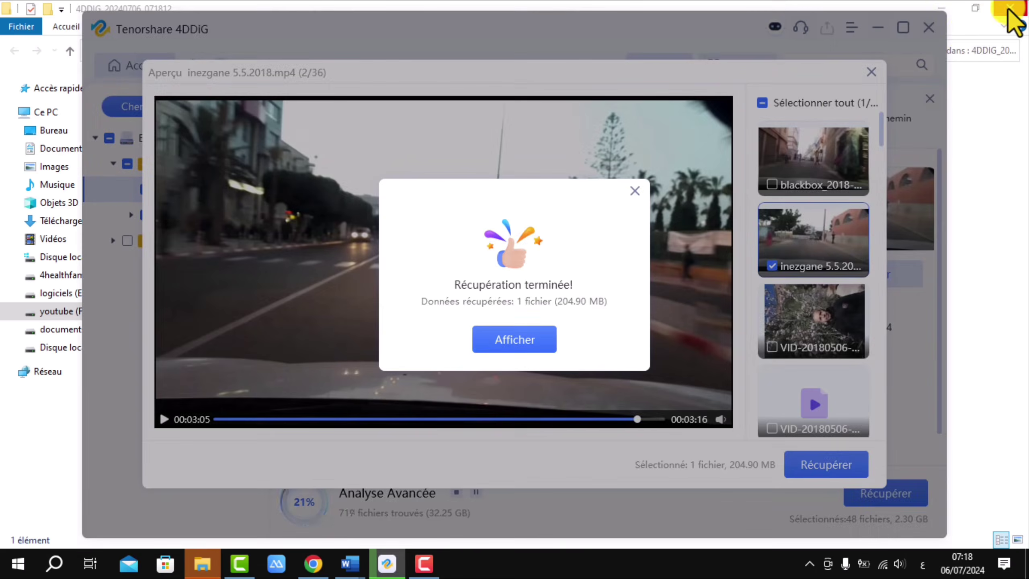
{"action": "left_click", "coordinate": [635, 190]}
{"action": "left_click", "coordinate": [872, 73]}
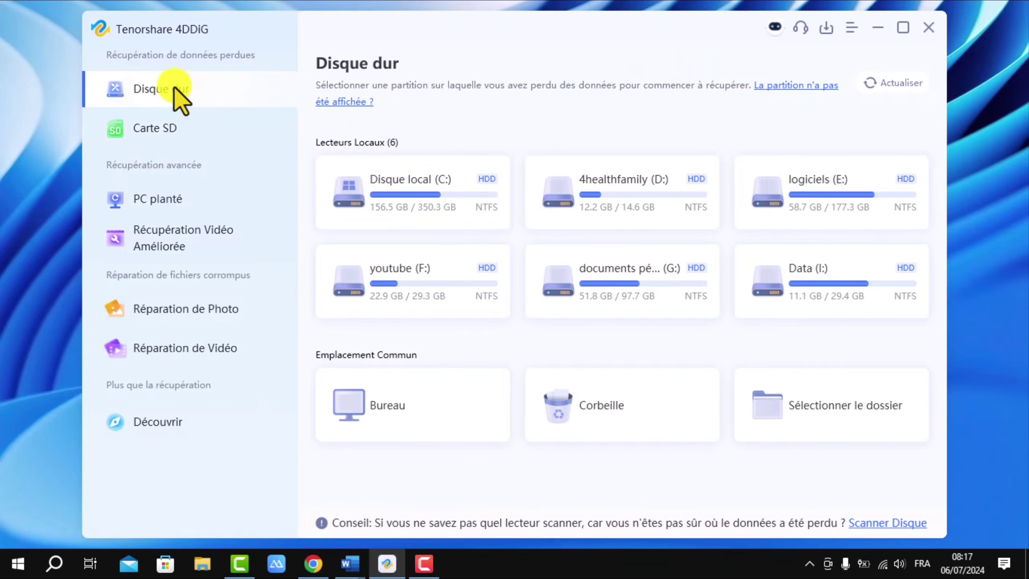
Look through the PC planté, Récupération Vidéo Améliorée, Réparation de Photo, Réparation de Vidéo and Découvrir pages, and return to Disque dur.
{"action": "left_click", "coordinate": [149, 204]}
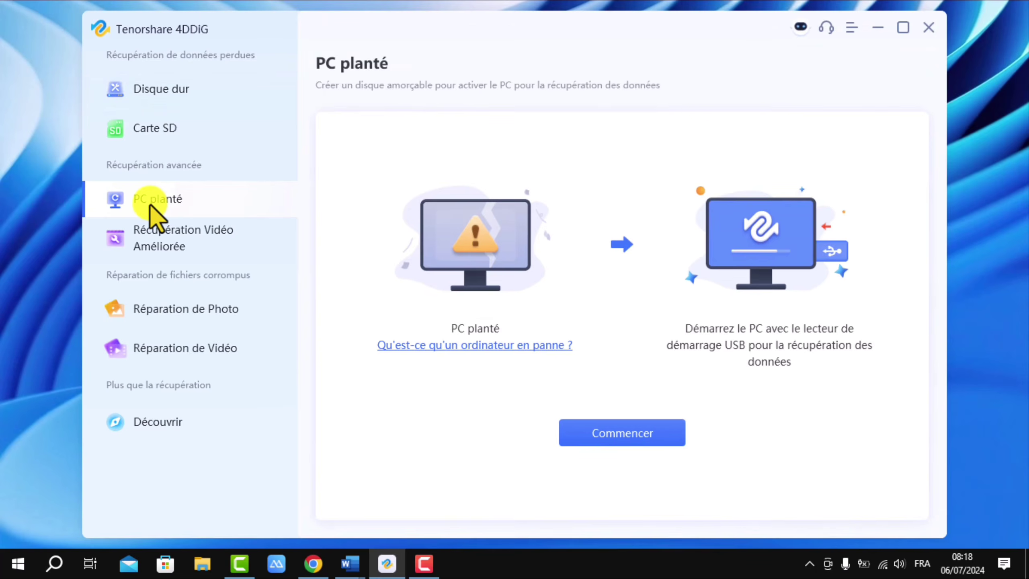
{"action": "left_click", "coordinate": [165, 233]}
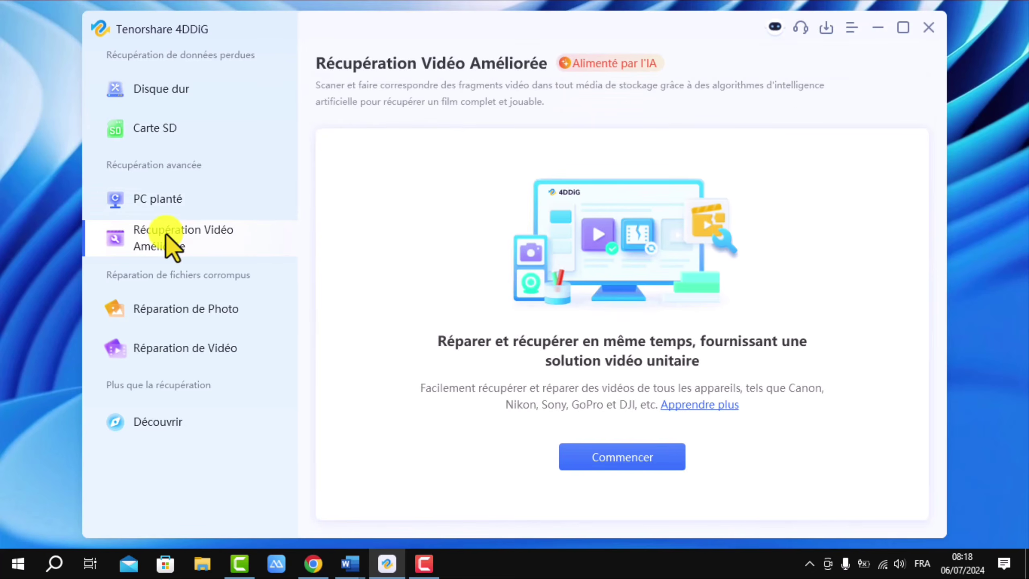
{"action": "left_click", "coordinate": [171, 312]}
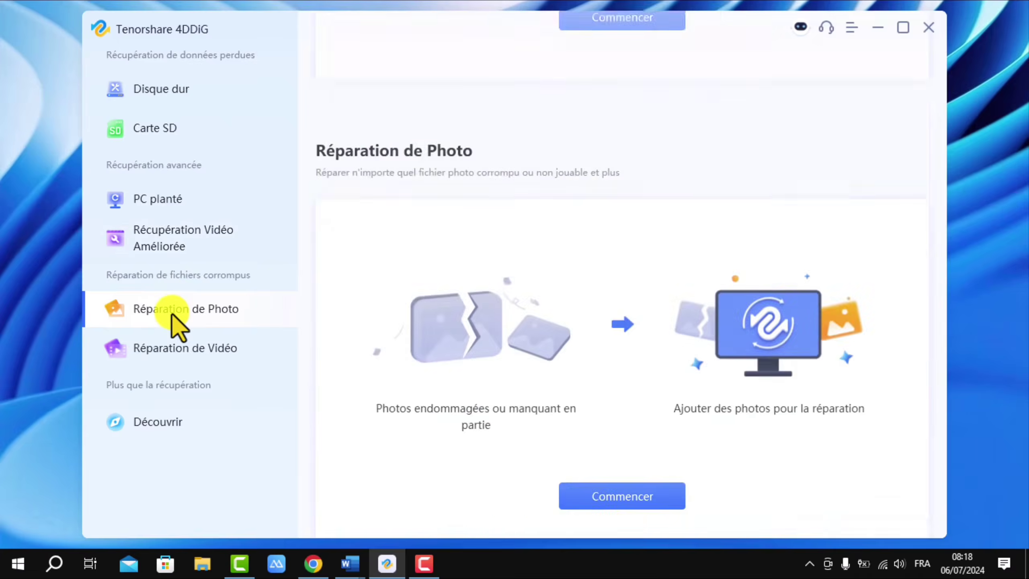
{"action": "left_click", "coordinate": [171, 349]}
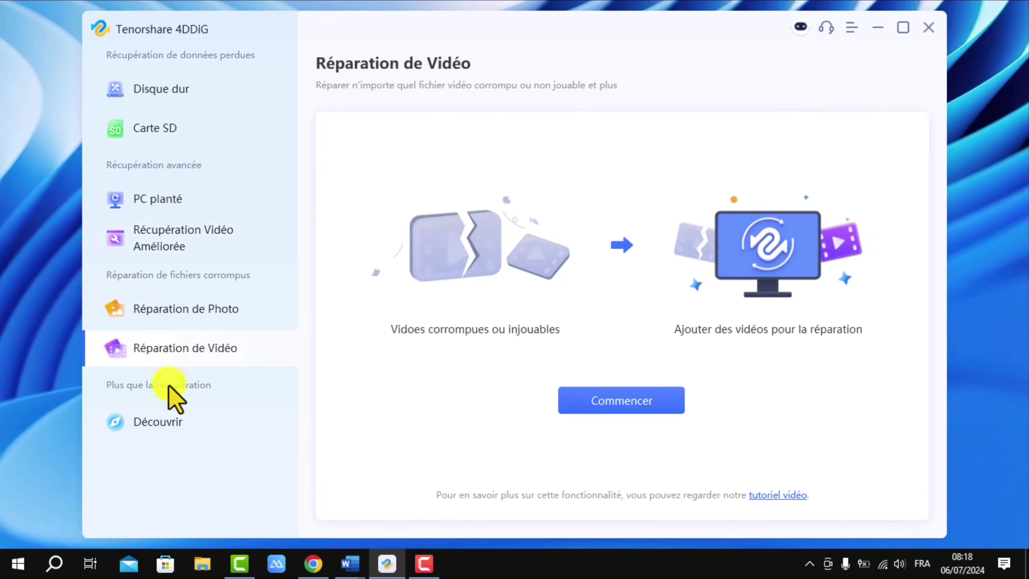
{"action": "left_click", "coordinate": [163, 422]}
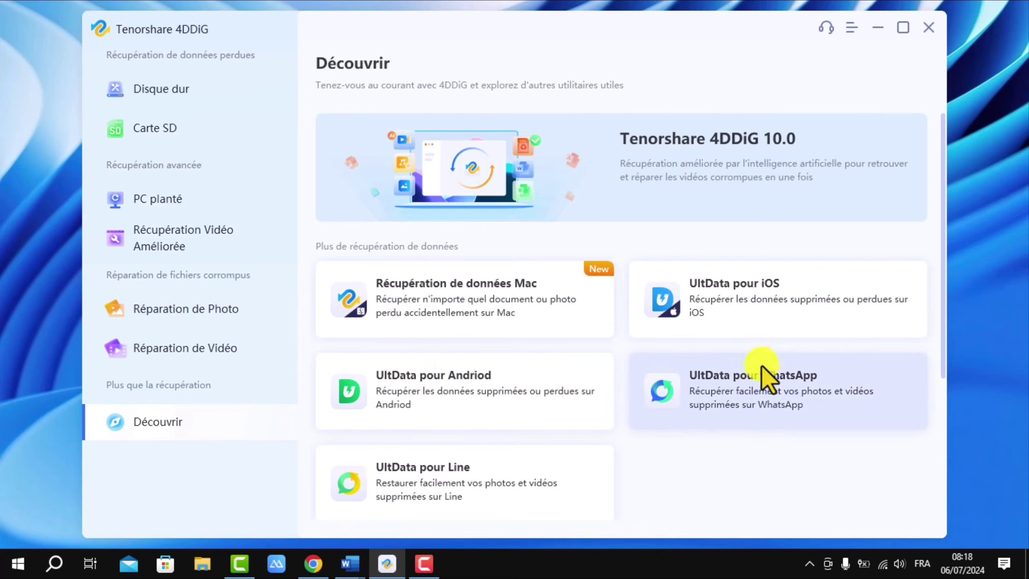
{"action": "left_click", "coordinate": [162, 87]}
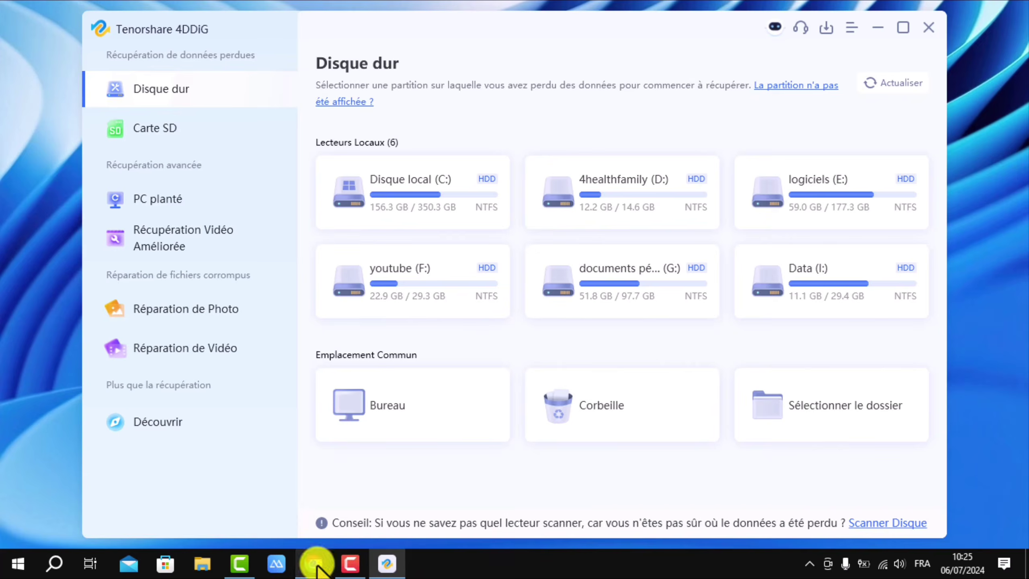
Switch to the 4DDiG Windows Data Recovery page in Chrome and examine its recovery scenarios, features, supported storage devices and three-step guide.
{"action": "left_click", "coordinate": [380, 518]}
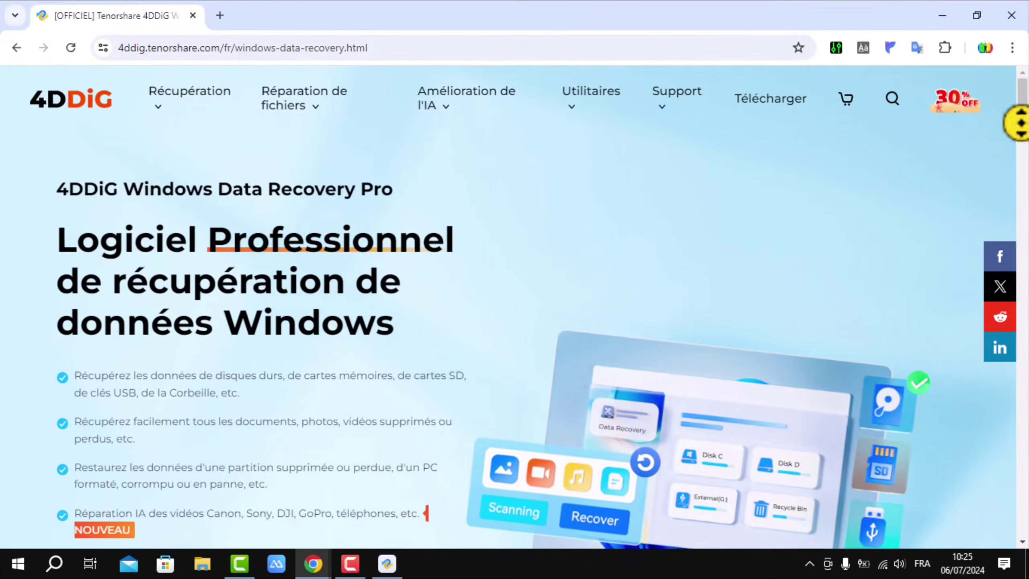
{"action": "scroll", "coordinate": [1020, 132], "scroll_direction": "down", "scroll_amount": 1}
{"action": "scroll", "coordinate": [1018, 132], "scroll_direction": "down", "scroll_amount": 1}
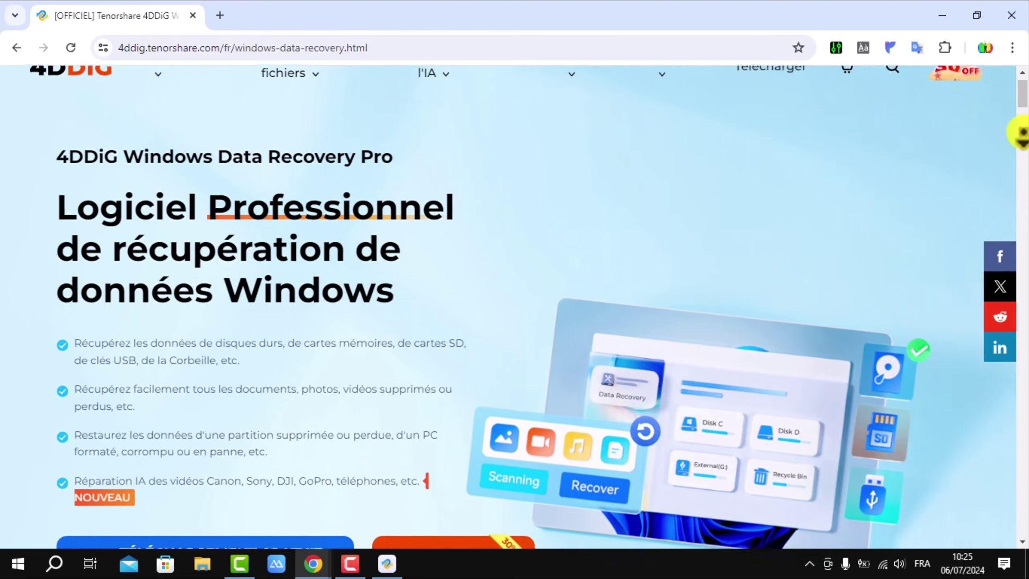
{"action": "scroll", "coordinate": [1018, 131], "scroll_direction": "down", "scroll_amount": 3}
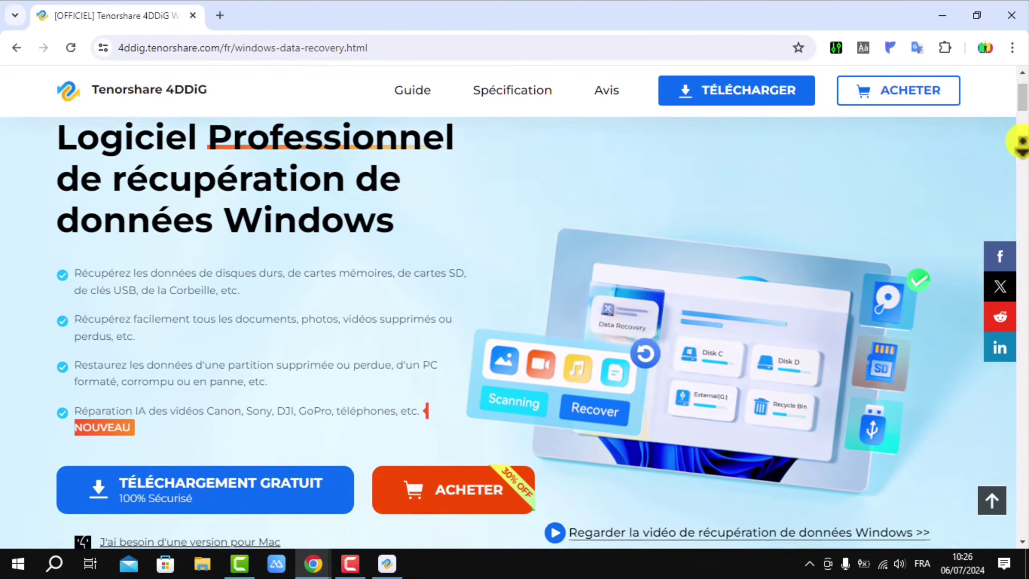
{"action": "scroll", "coordinate": [1019, 154], "scroll_direction": "down", "scroll_amount": 7}
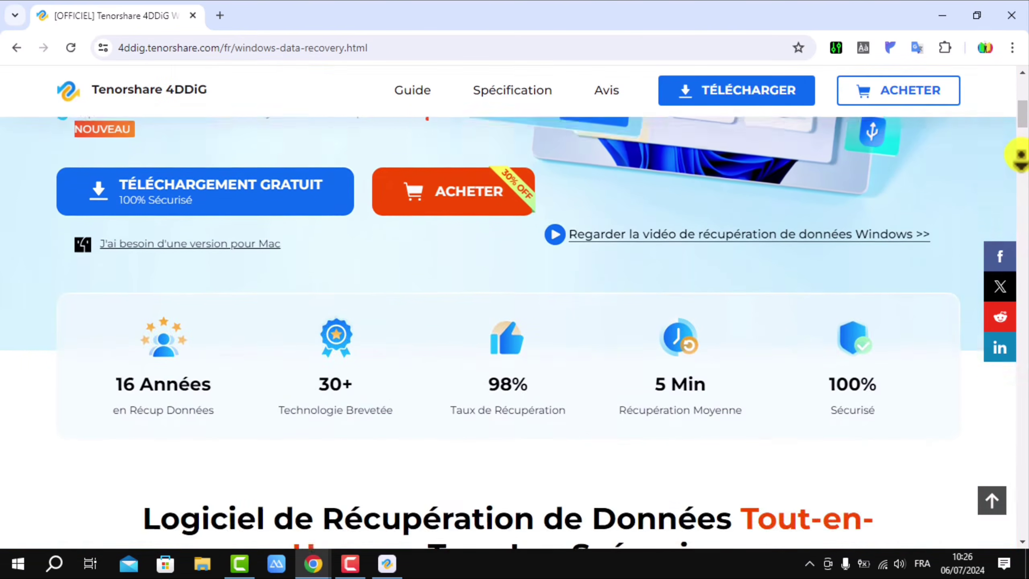
{"action": "scroll", "coordinate": [1018, 154], "scroll_direction": "down", "scroll_amount": 4}
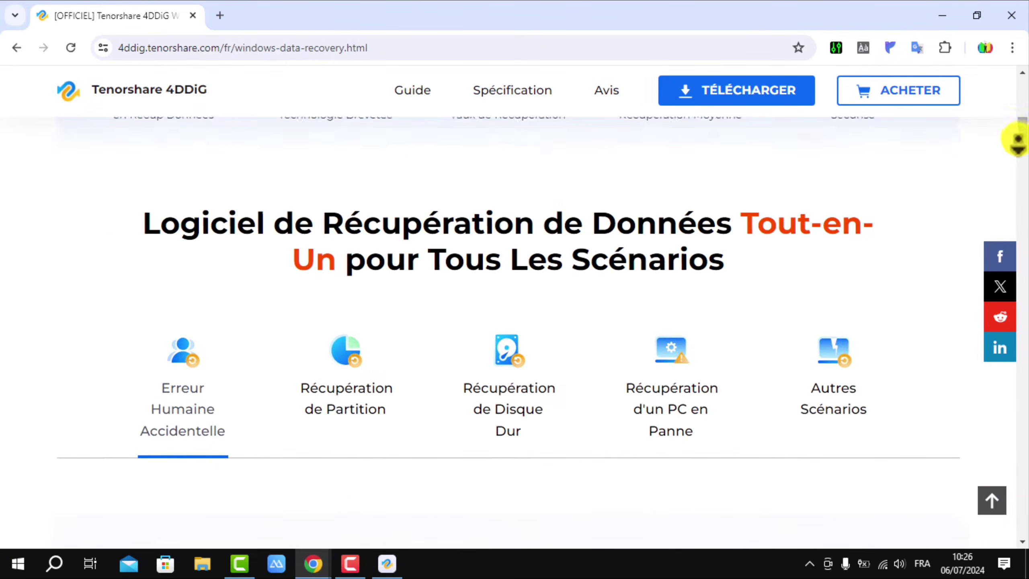
{"action": "scroll", "coordinate": [1019, 138], "scroll_direction": "down", "scroll_amount": 6}
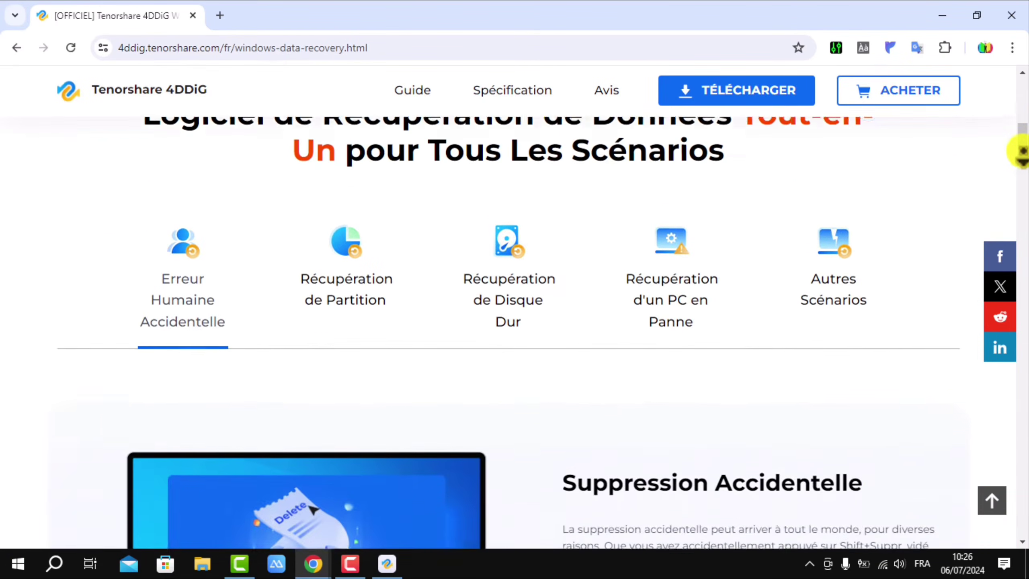
{"action": "scroll", "coordinate": [1018, 159], "scroll_direction": "down", "scroll_amount": 11}
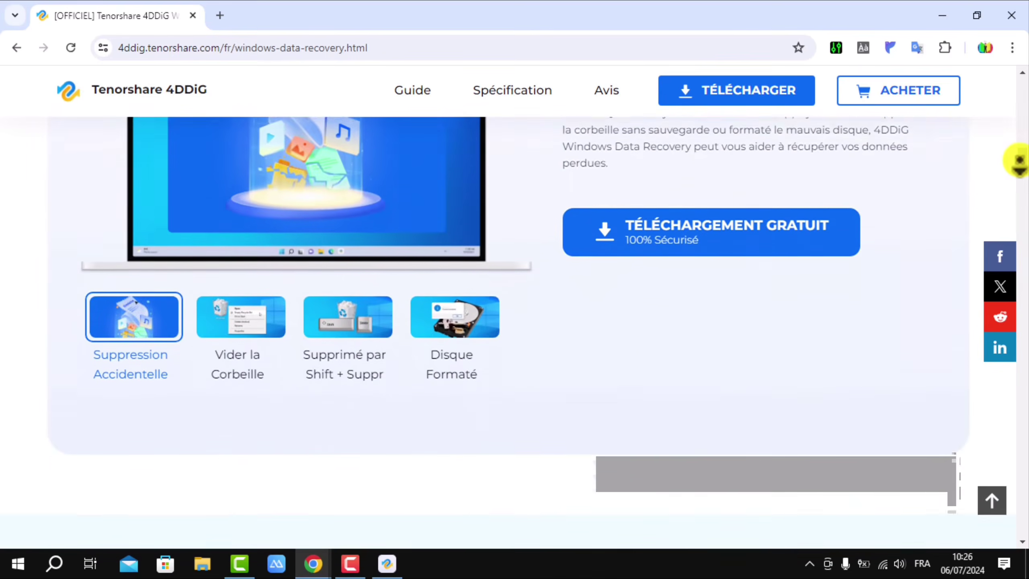
{"action": "scroll", "coordinate": [1018, 164], "scroll_direction": "down", "scroll_amount": 9}
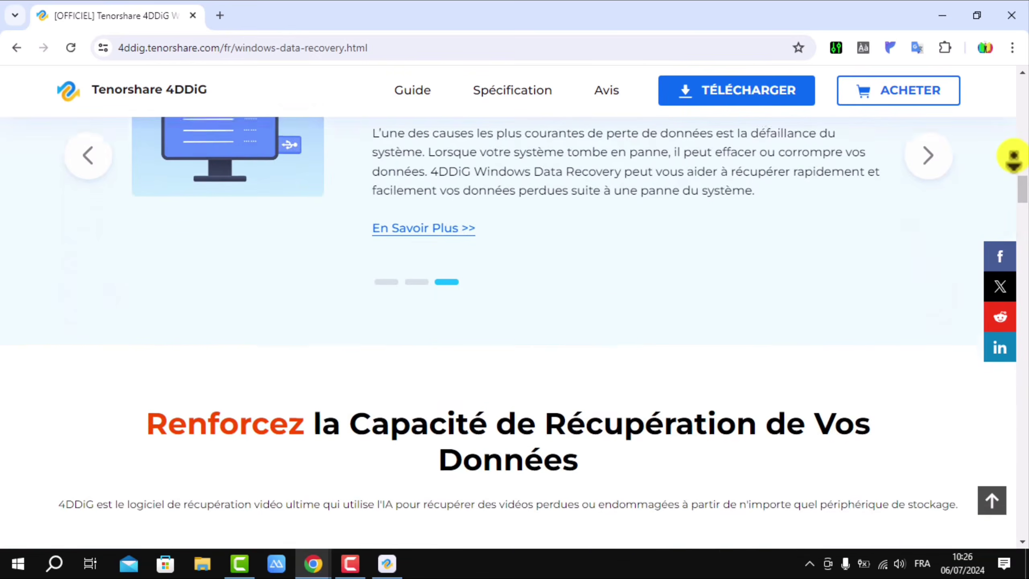
{"action": "scroll", "coordinate": [1012, 150], "scroll_direction": "down", "scroll_amount": 10}
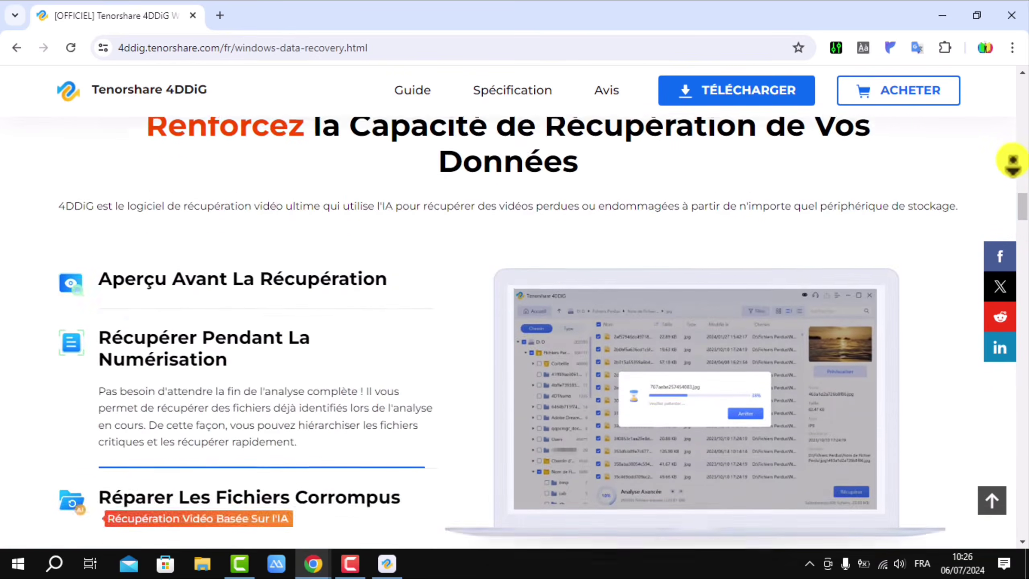
{"action": "scroll", "coordinate": [1019, 164], "scroll_direction": "down", "scroll_amount": 5}
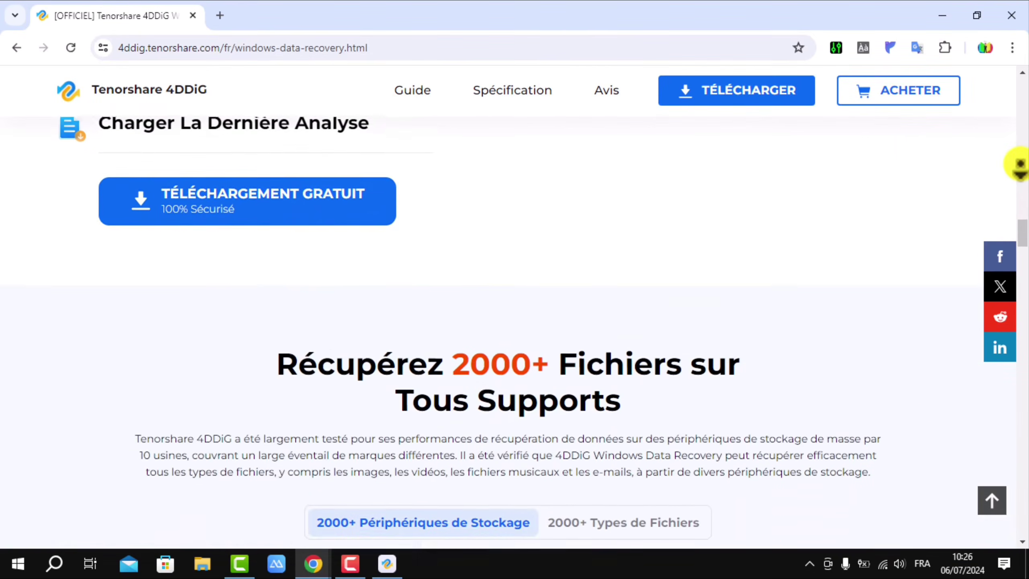
{"action": "scroll", "coordinate": [1018, 156], "scroll_direction": "down", "scroll_amount": 7}
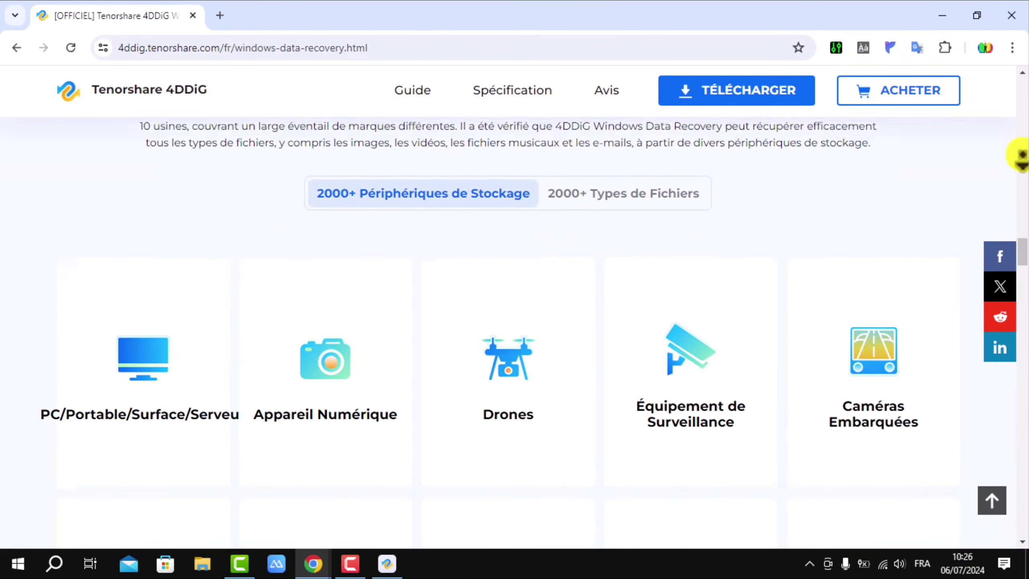
{"action": "scroll", "coordinate": [1018, 142], "scroll_direction": "down", "scroll_amount": 1}
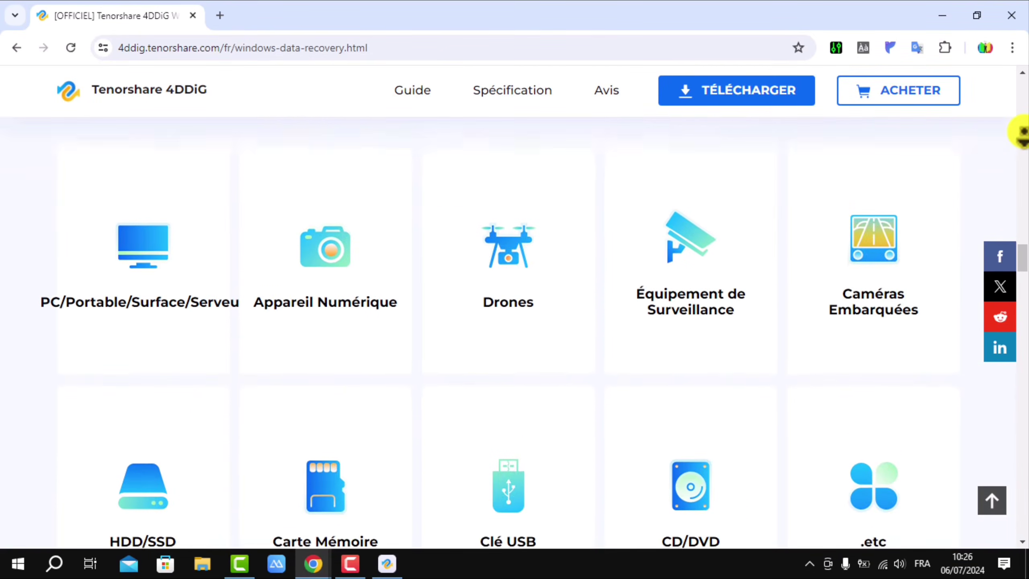
{"action": "scroll", "coordinate": [1019, 132], "scroll_direction": "down", "scroll_amount": 1}
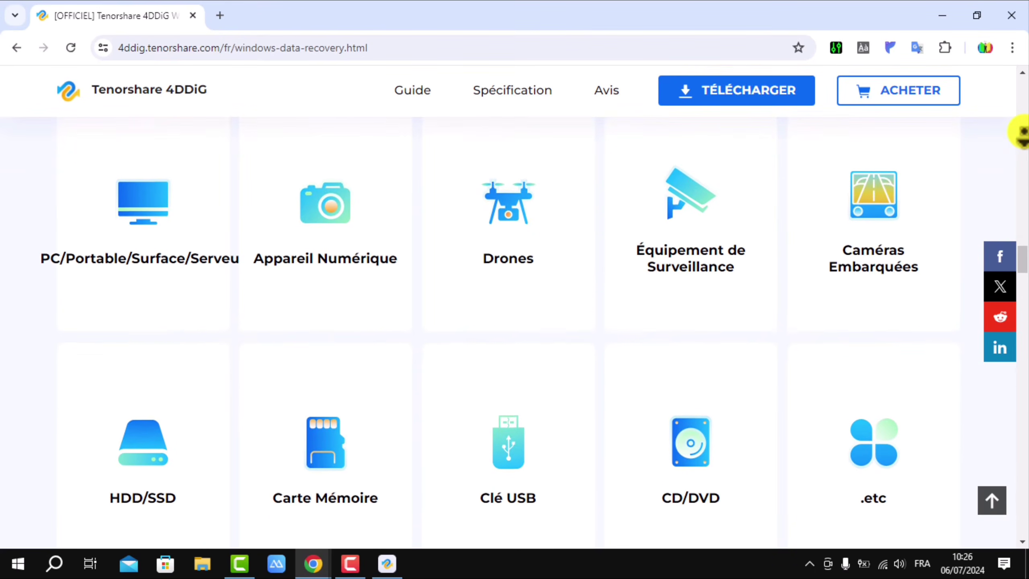
{"action": "scroll", "coordinate": [1019, 134], "scroll_direction": "down", "scroll_amount": 5}
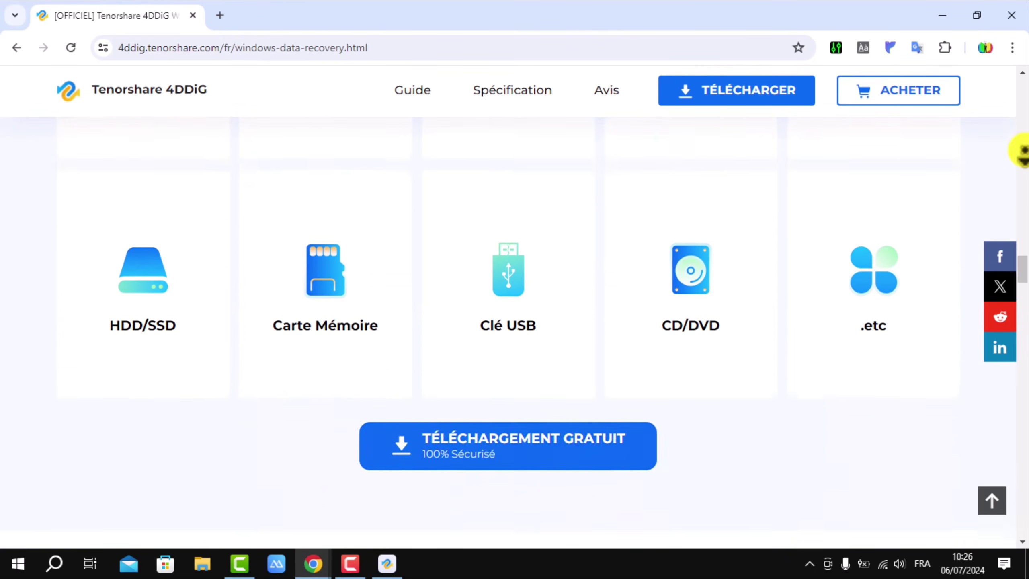
{"action": "scroll", "coordinate": [1019, 150], "scroll_direction": "down", "scroll_amount": 4}
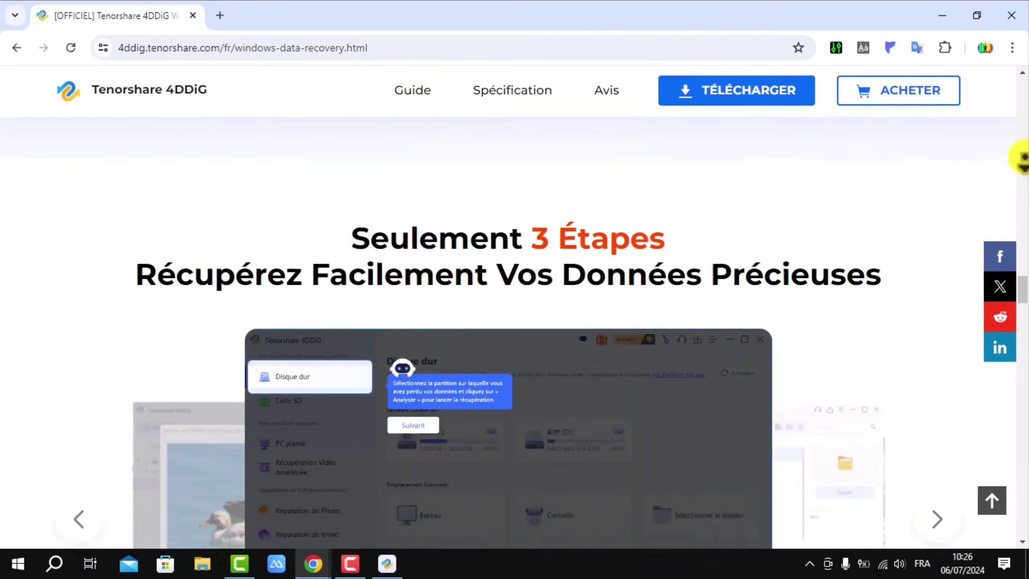